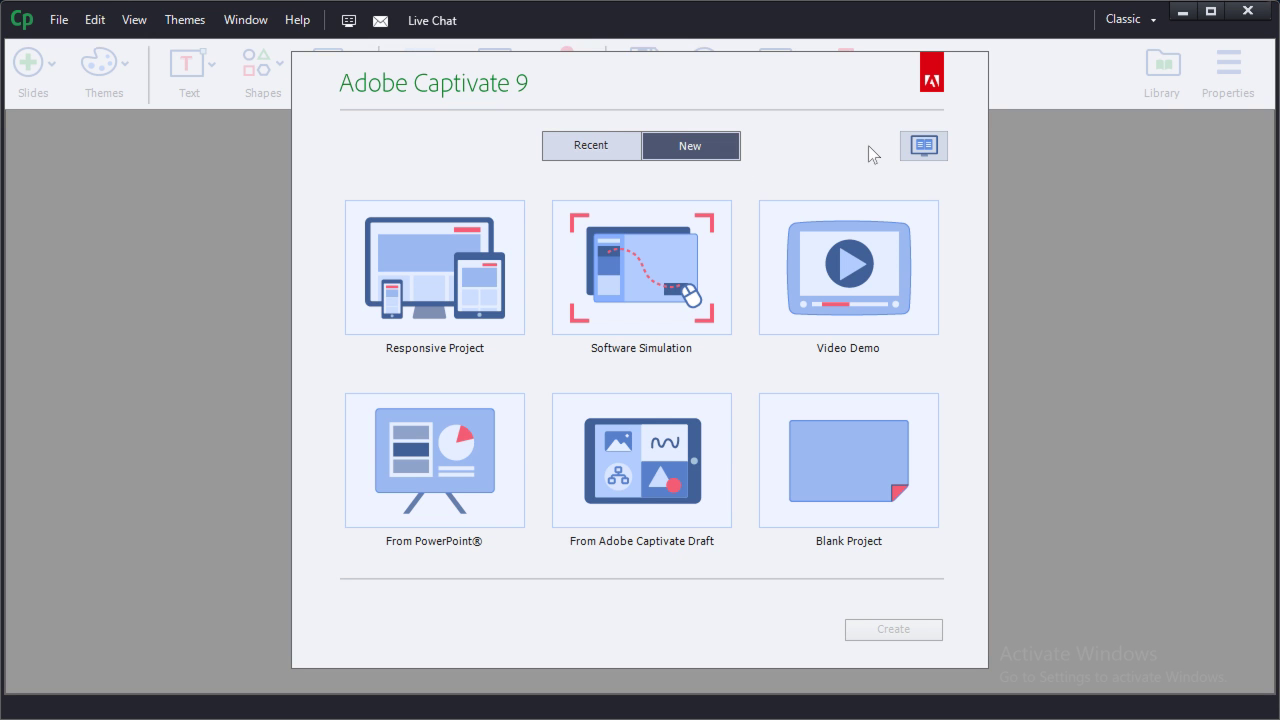
- Look through the recent projects and the sample projects and tutorials offered on the welcome screen
{"action": "left_click", "coordinate": [604, 150]}
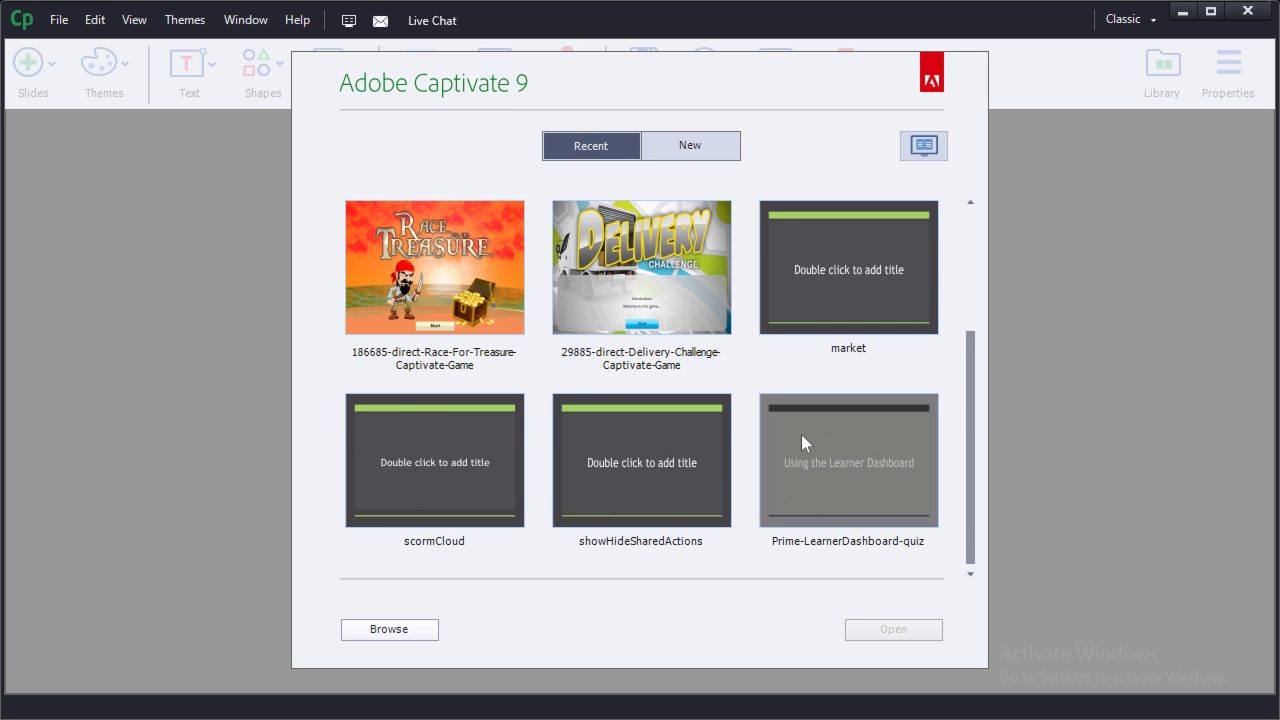
{"action": "left_click", "coordinate": [700, 145]}
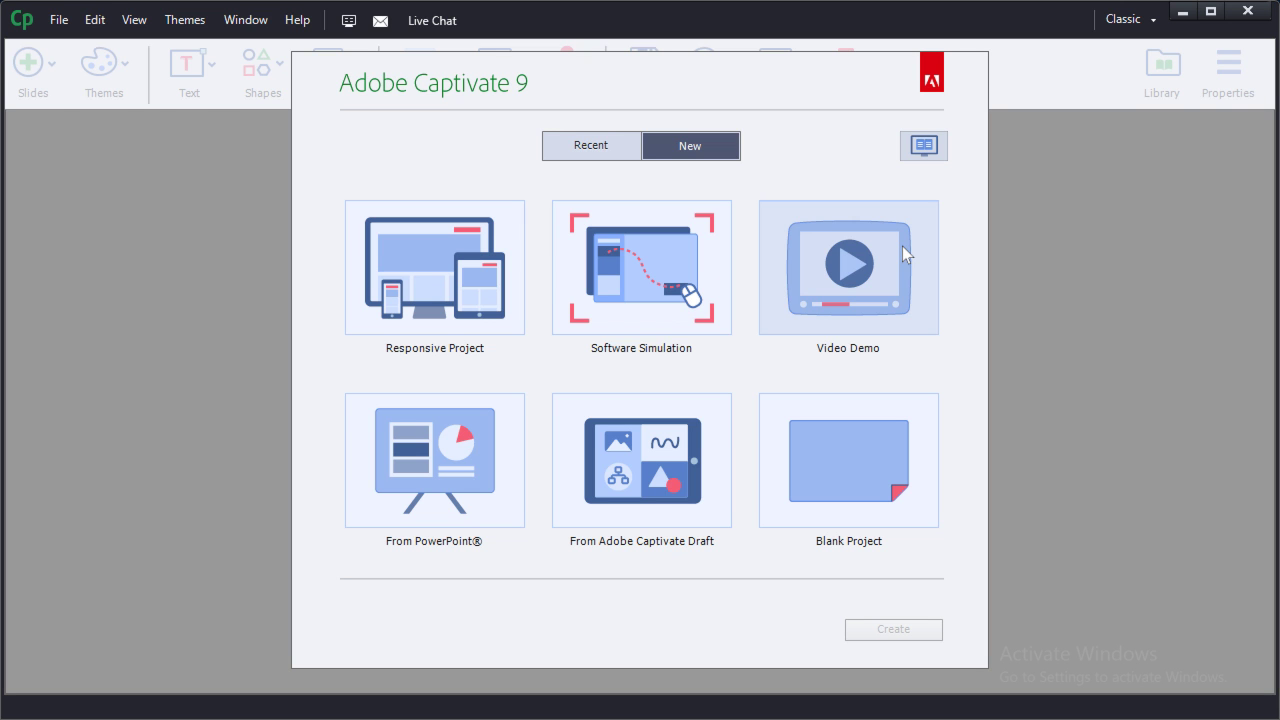
{"action": "left_click", "coordinate": [924, 147]}
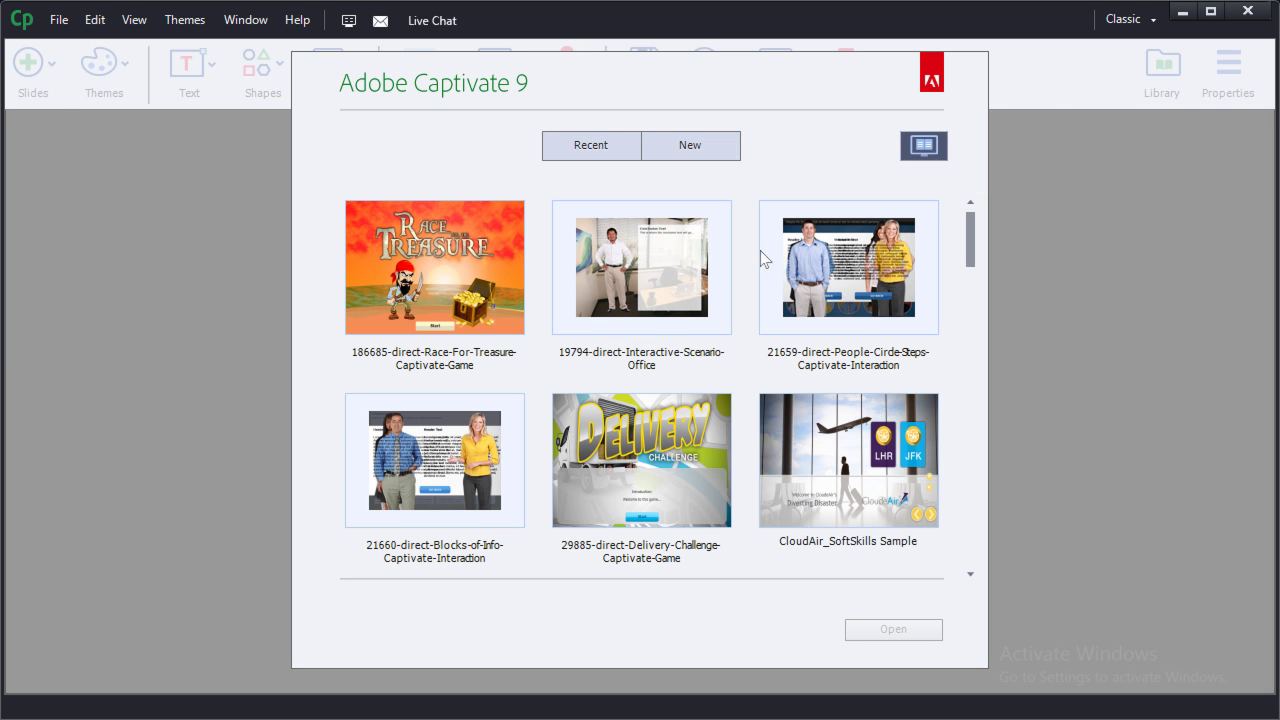
{"action": "scroll", "coordinate": [752, 385], "scroll_direction": "down", "scroll_amount": 5}
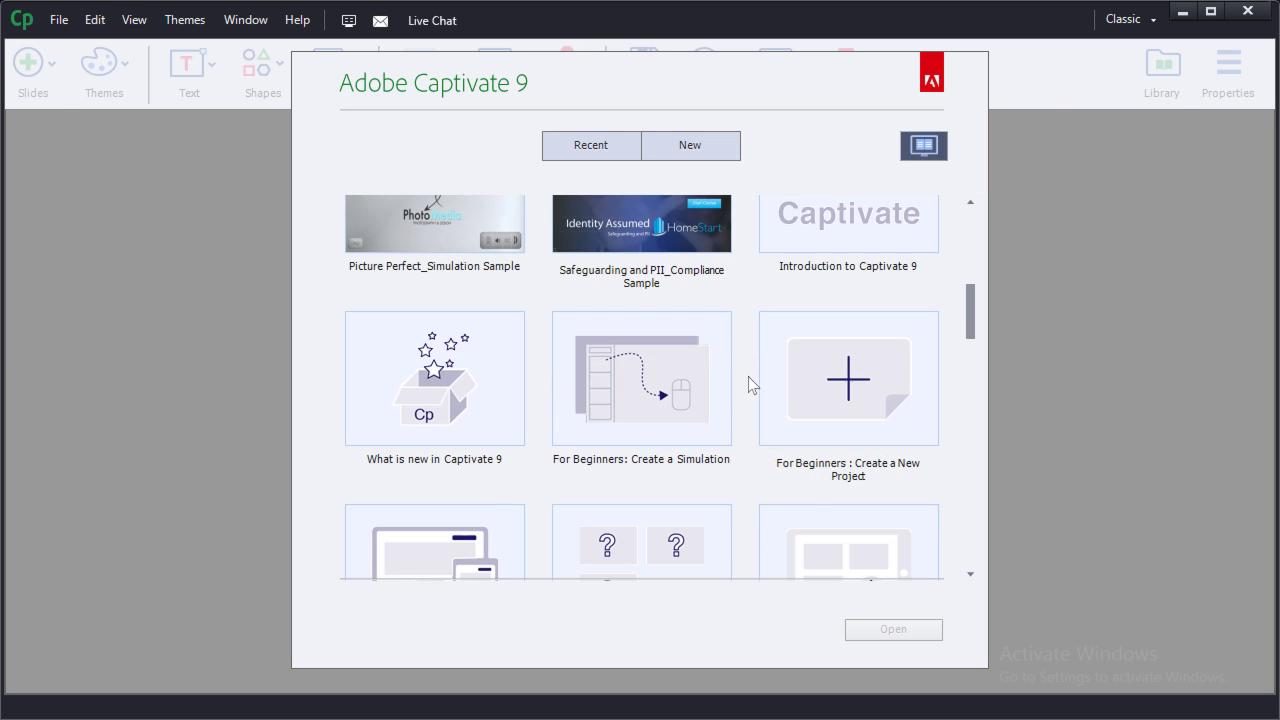
{"action": "scroll", "coordinate": [752, 385], "scroll_direction": "down", "scroll_amount": 5}
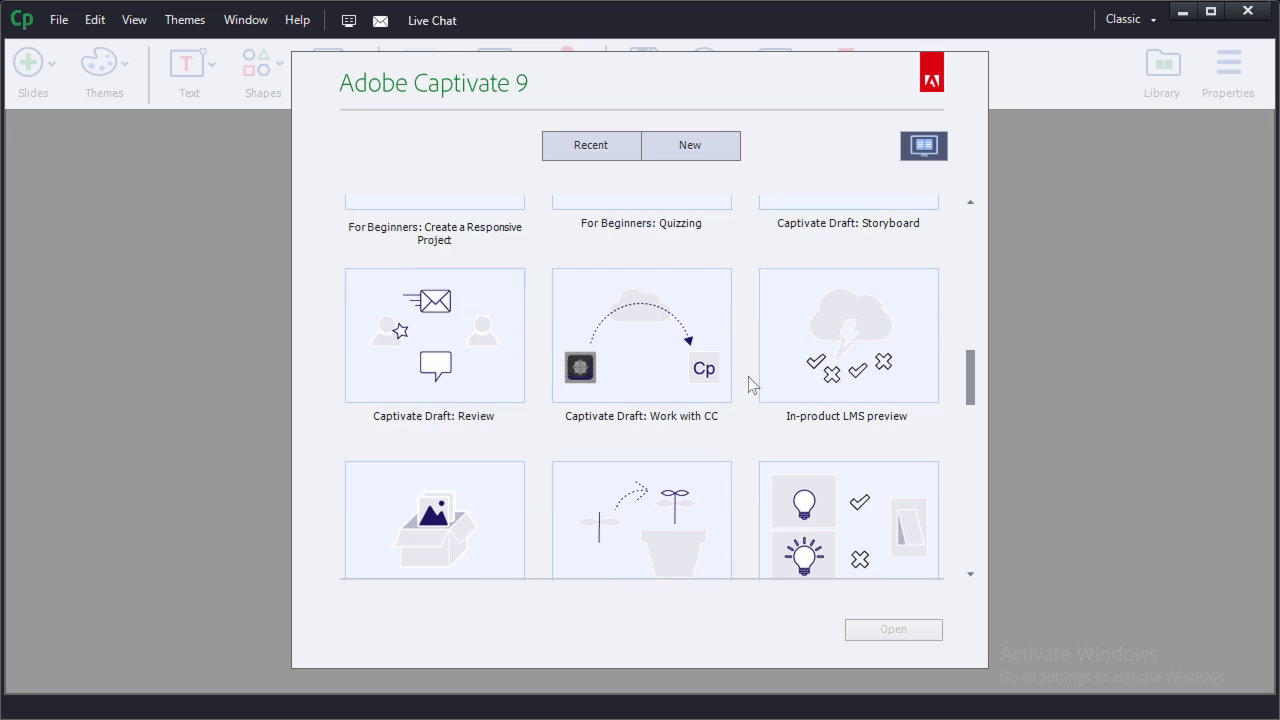
{"action": "scroll", "coordinate": [752, 385], "scroll_direction": "up", "scroll_amount": 10}
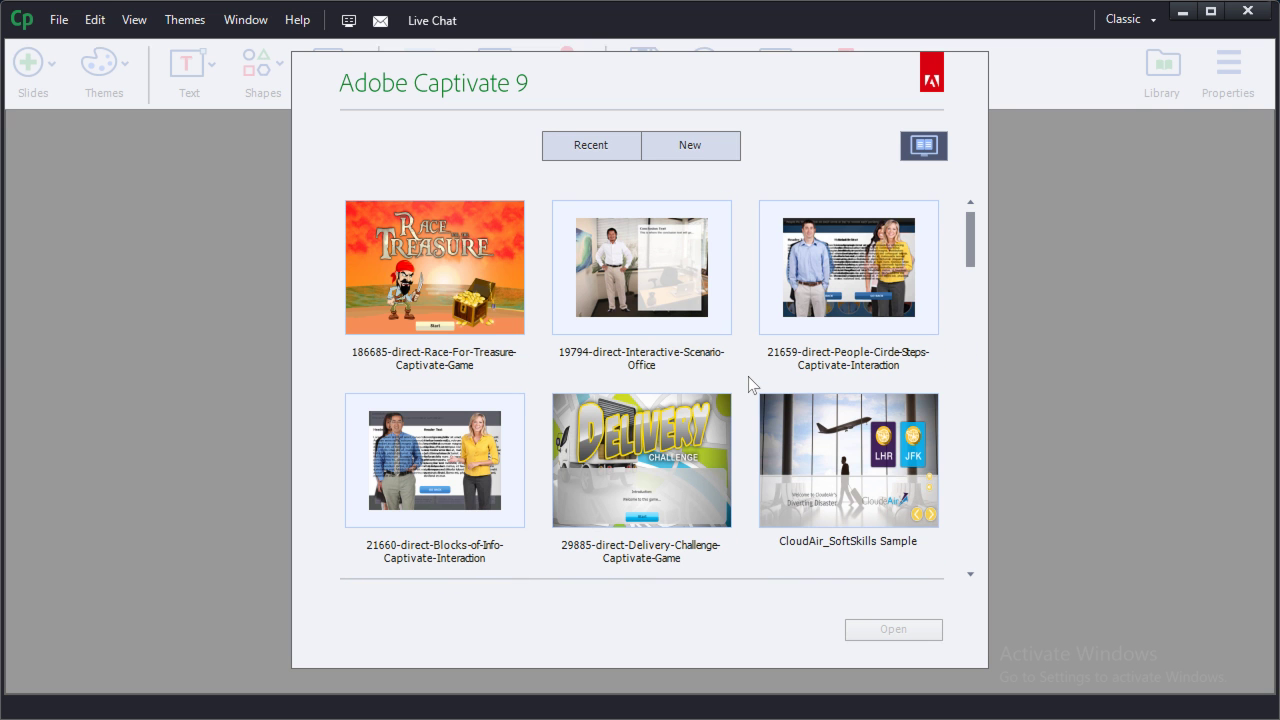
- Create a new blank project with a 1024 x 627 canvas
{"action": "left_click", "coordinate": [686, 150]}
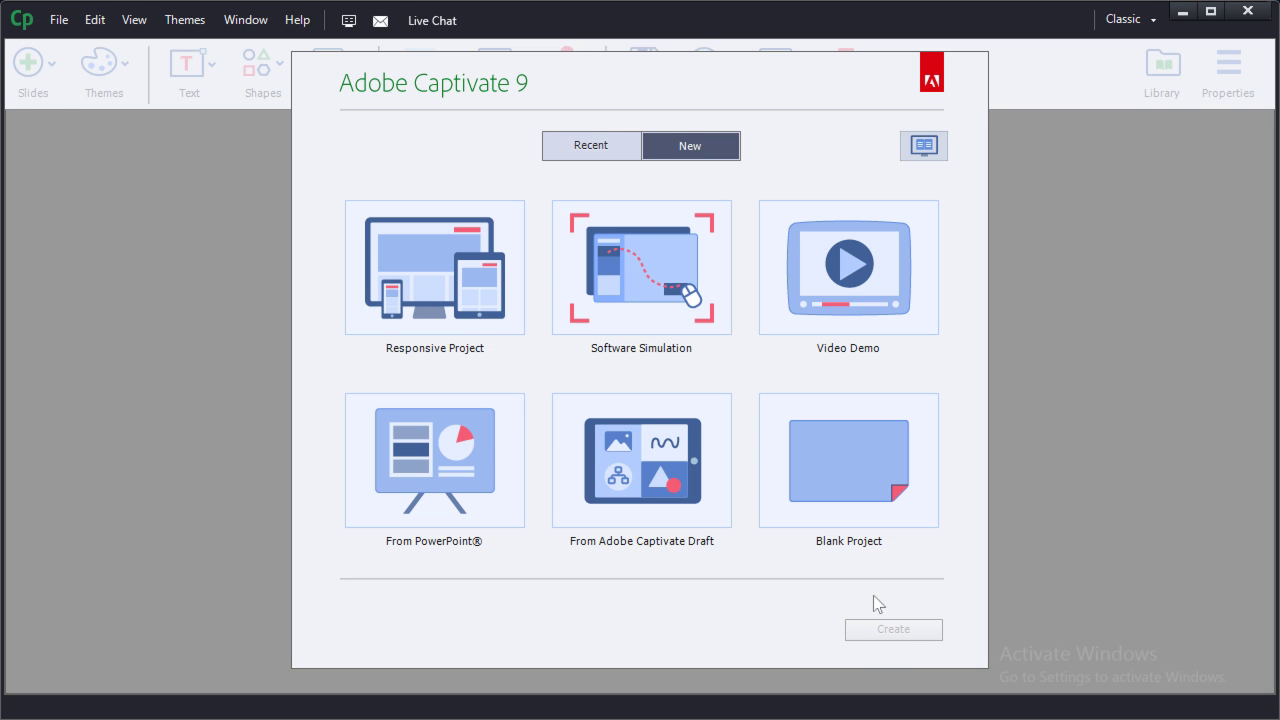
{"action": "left_click", "coordinate": [853, 474]}
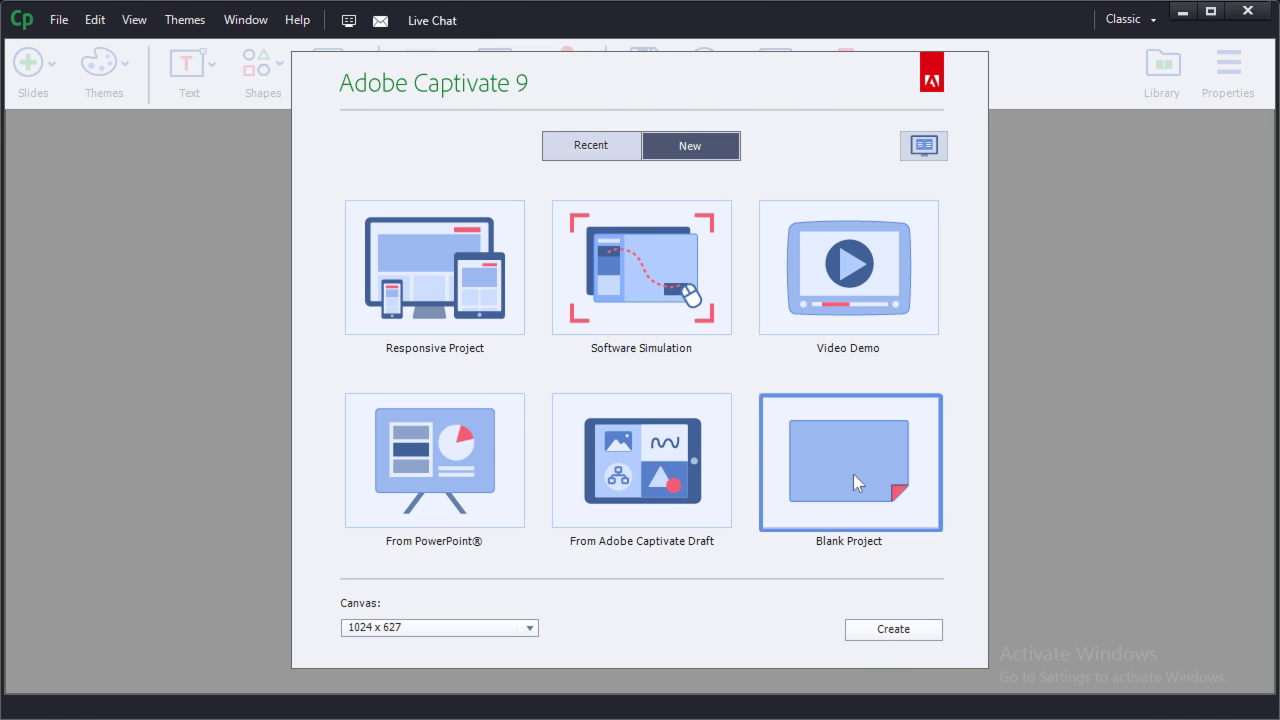
{"action": "left_click", "coordinate": [891, 632]}
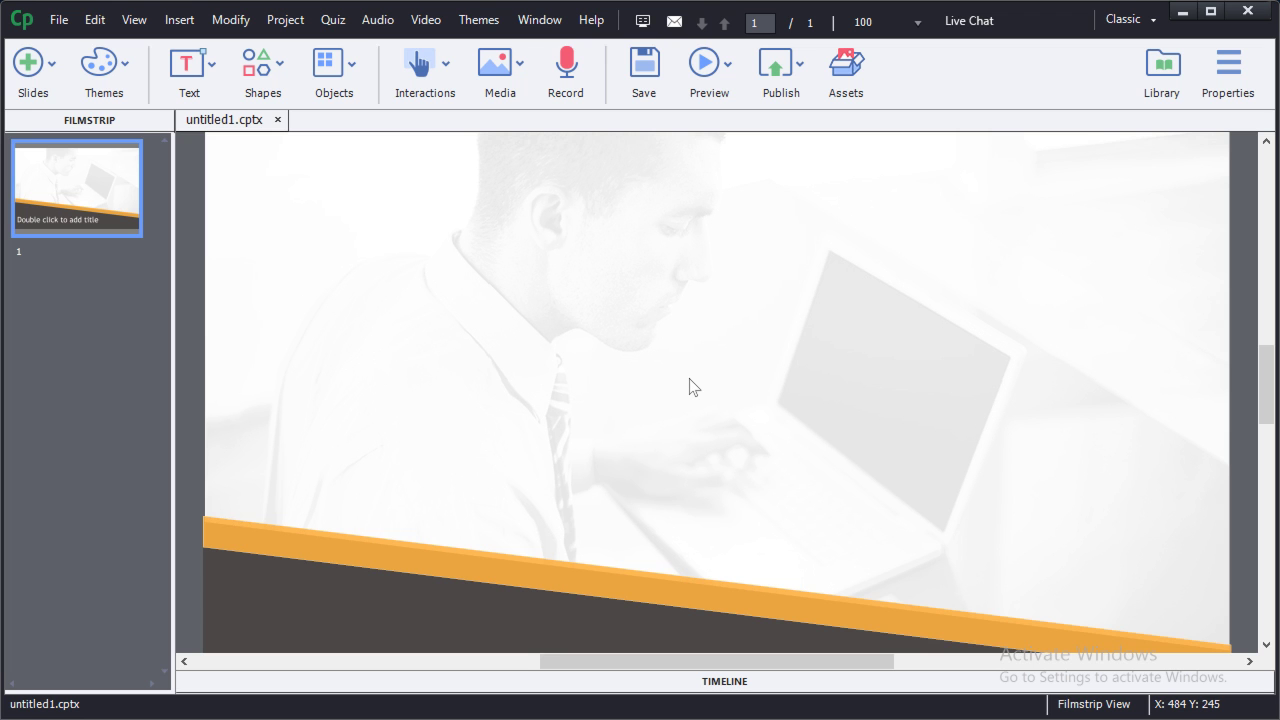
- Browse the available themes and apply the dark grey one with the green bar to the project
{"action": "left_click", "coordinate": [186, 66]}
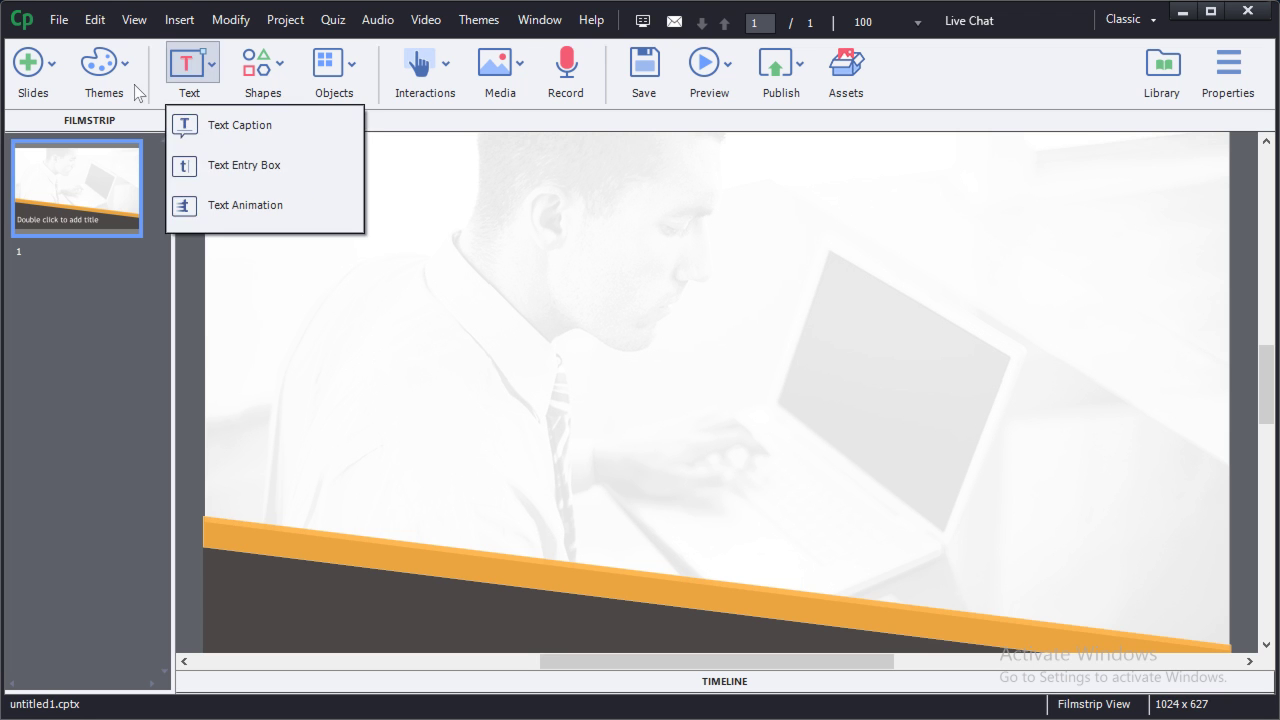
{"action": "left_click", "coordinate": [126, 80]}
{"action": "left_click", "coordinate": [126, 80]}
{"action": "left_click", "coordinate": [128, 82]}
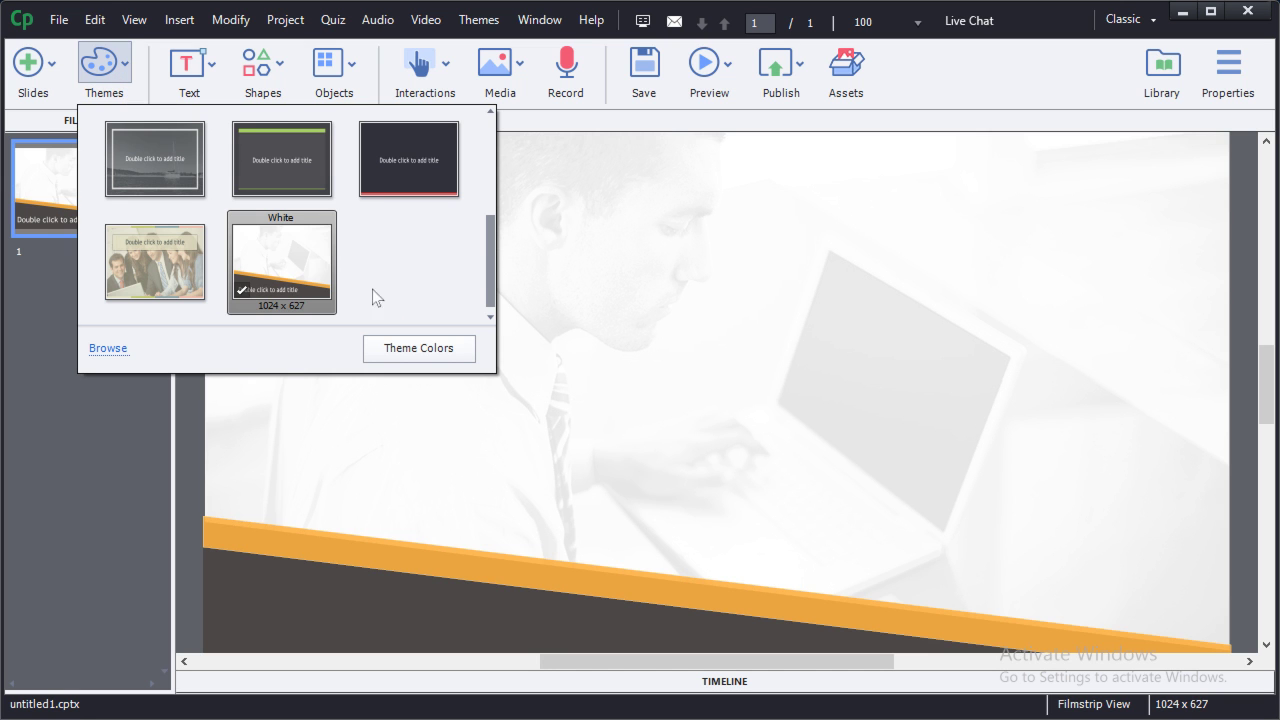
{"action": "left_click_drag", "start_coordinate": [490, 245], "coordinate": [490, 40]}
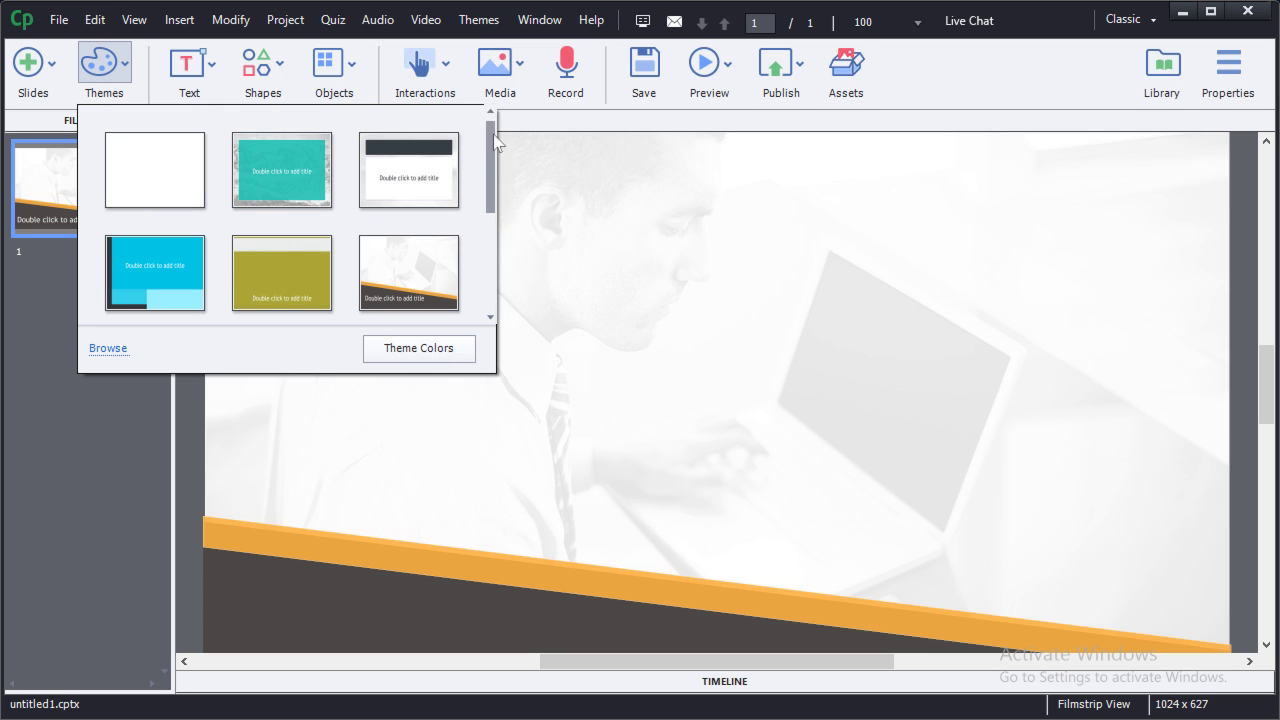
{"action": "left_click_drag", "start_coordinate": [492, 148], "coordinate": [498, 200]}
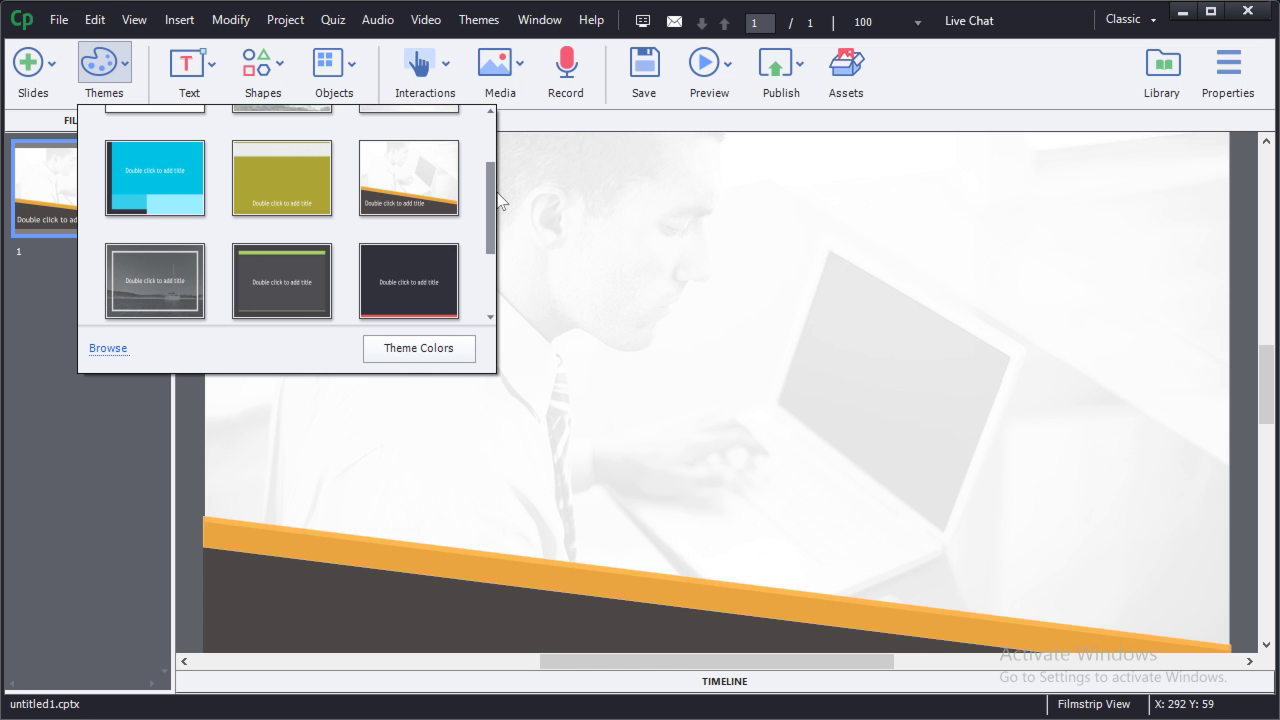
{"action": "left_click", "coordinate": [294, 262]}
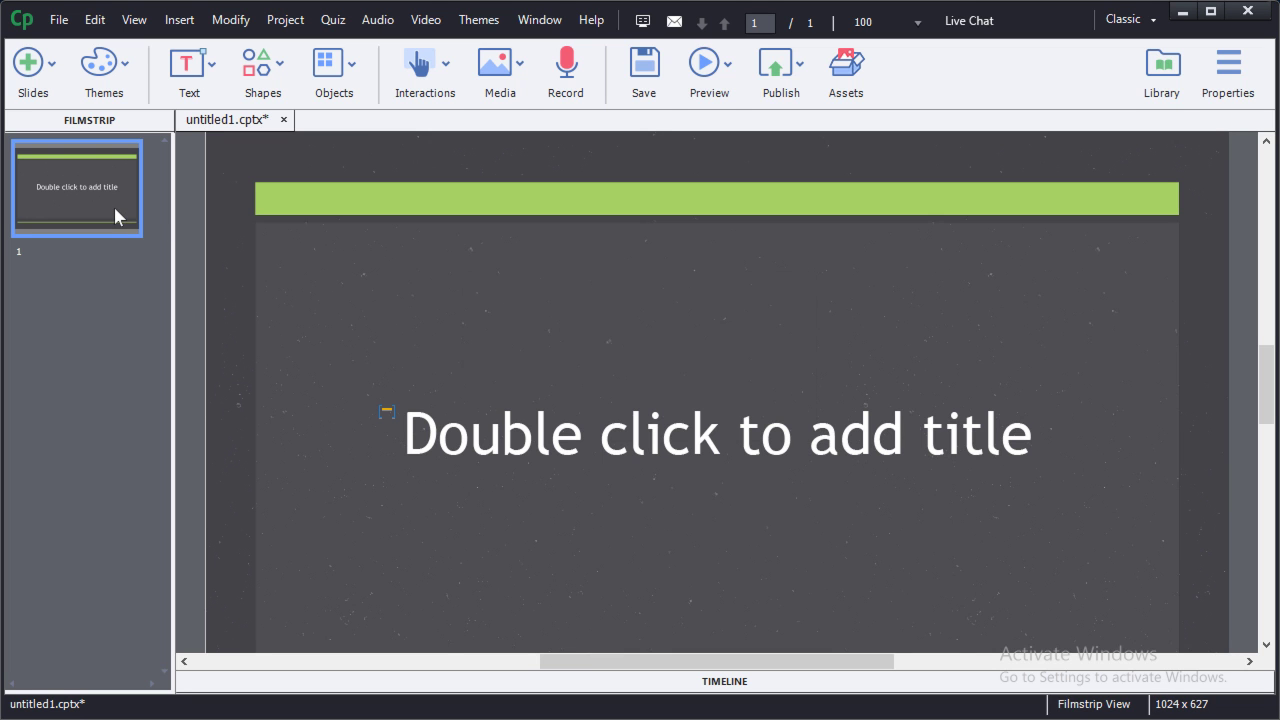
- Add a content slide after the title slide and set its master slide to Content 01
{"action": "left_click", "coordinate": [29, 71]}
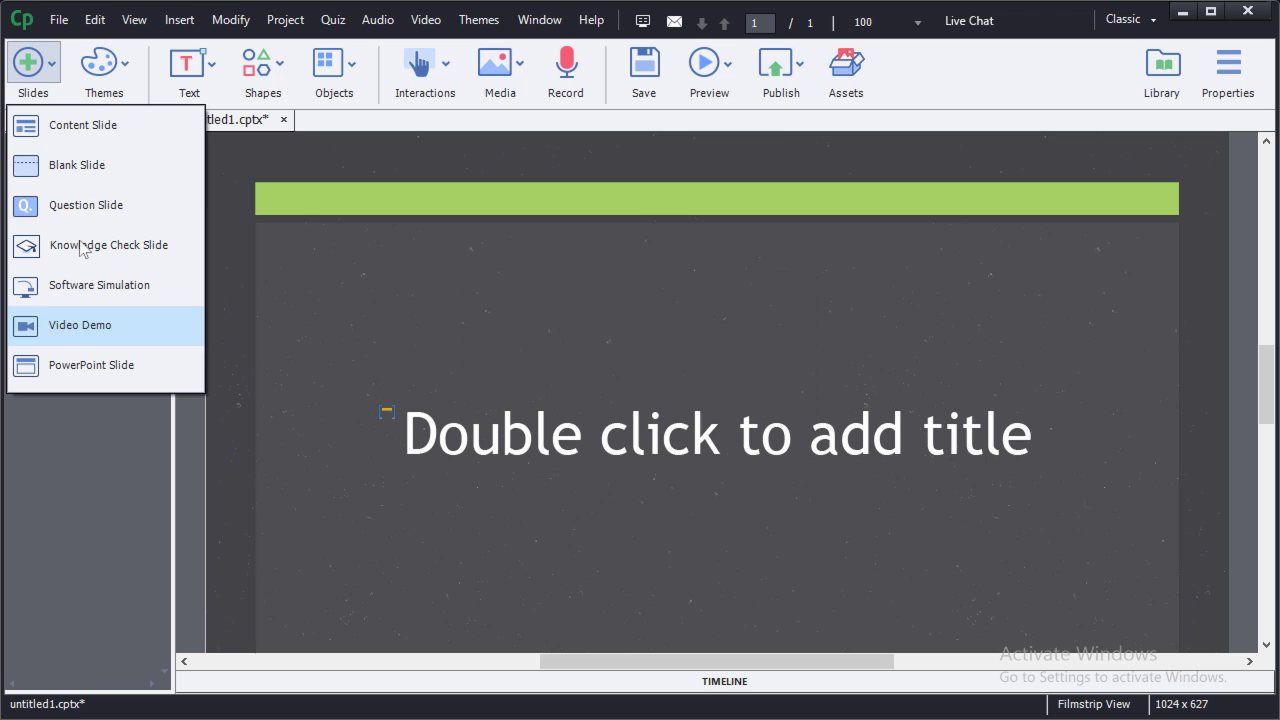
{"action": "left_click", "coordinate": [69, 132]}
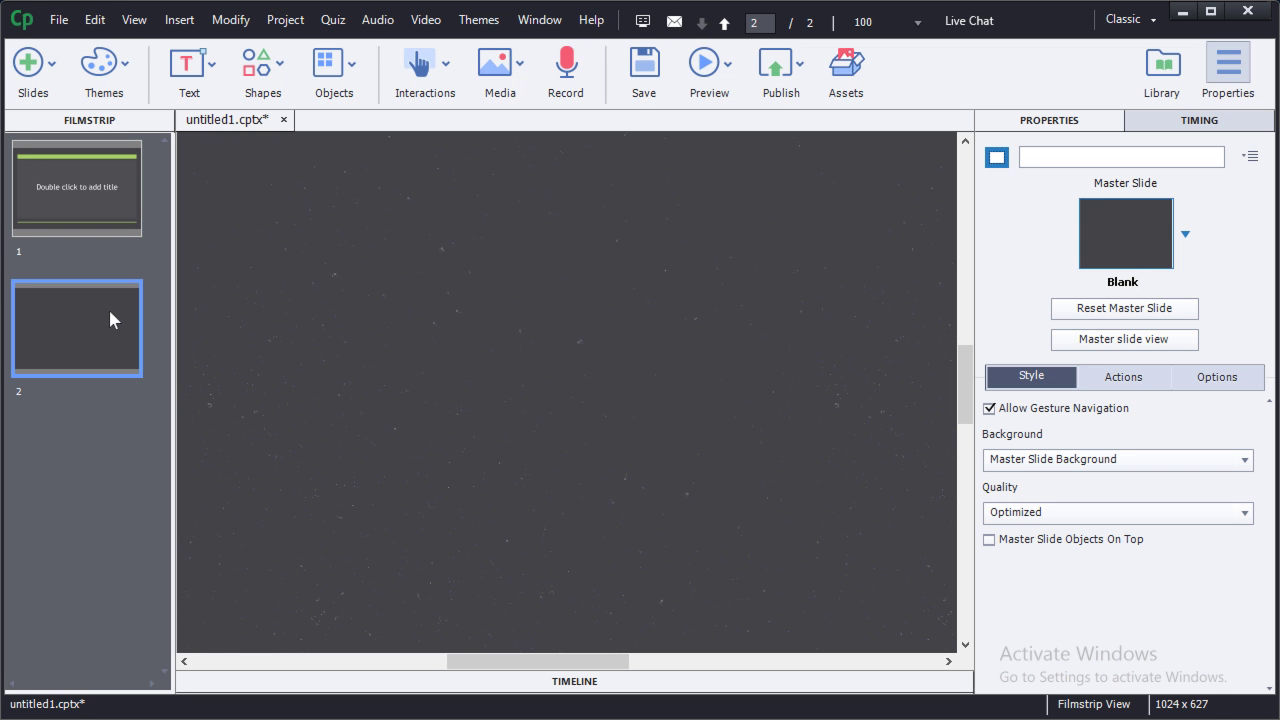
{"action": "left_click", "coordinate": [1183, 235]}
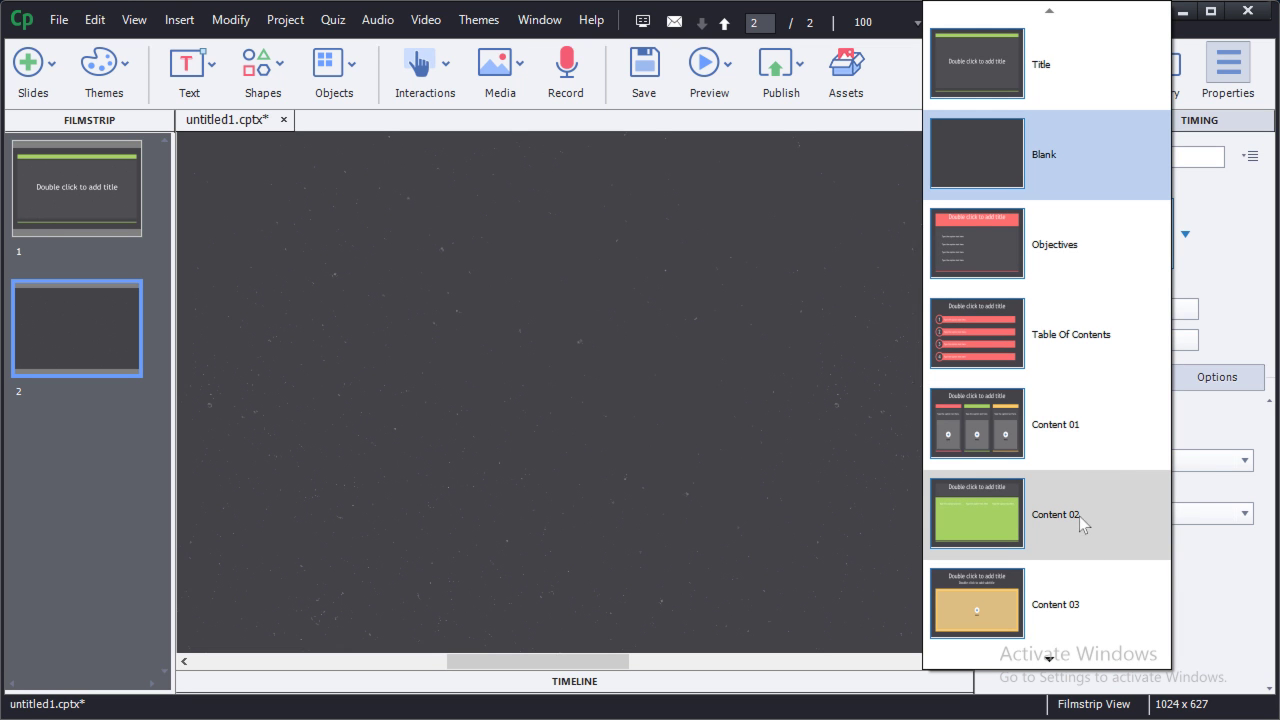
{"action": "left_click", "coordinate": [1068, 431]}
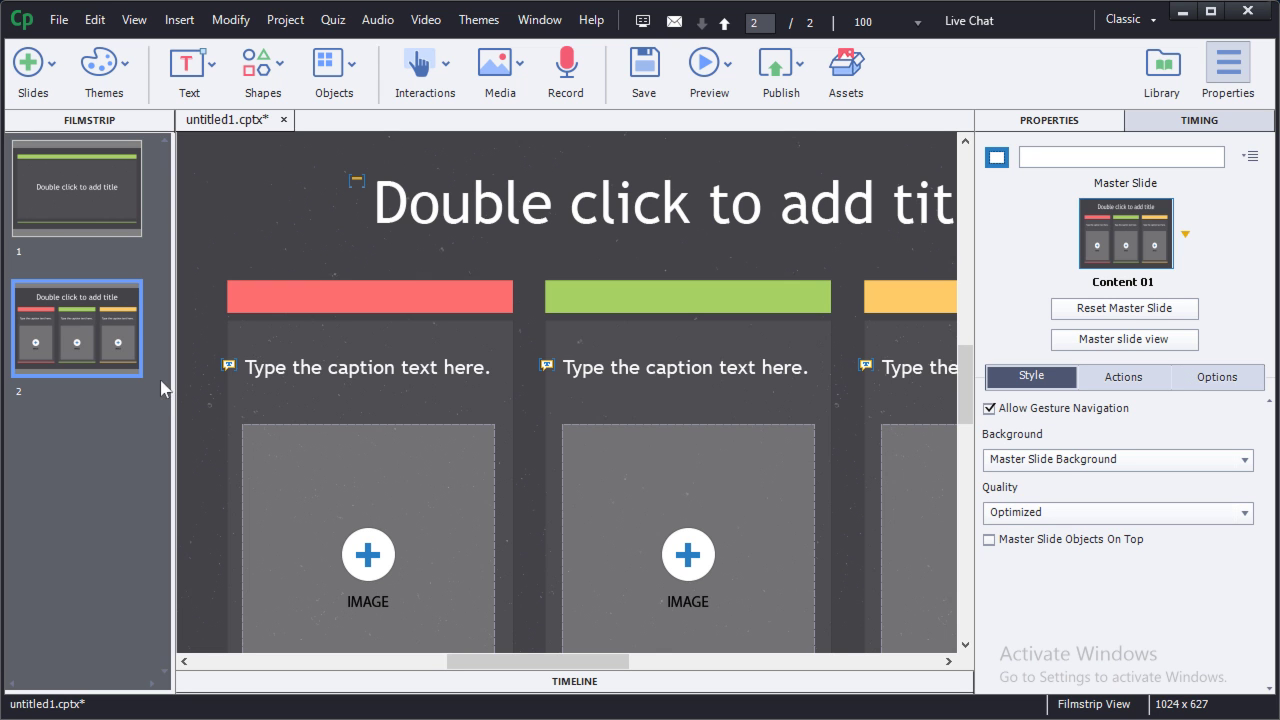
- Begin inserting question slides and include the Multiple Choice, True/False and Fill-In-The-Blank question types
{"action": "left_click", "coordinate": [50, 74]}
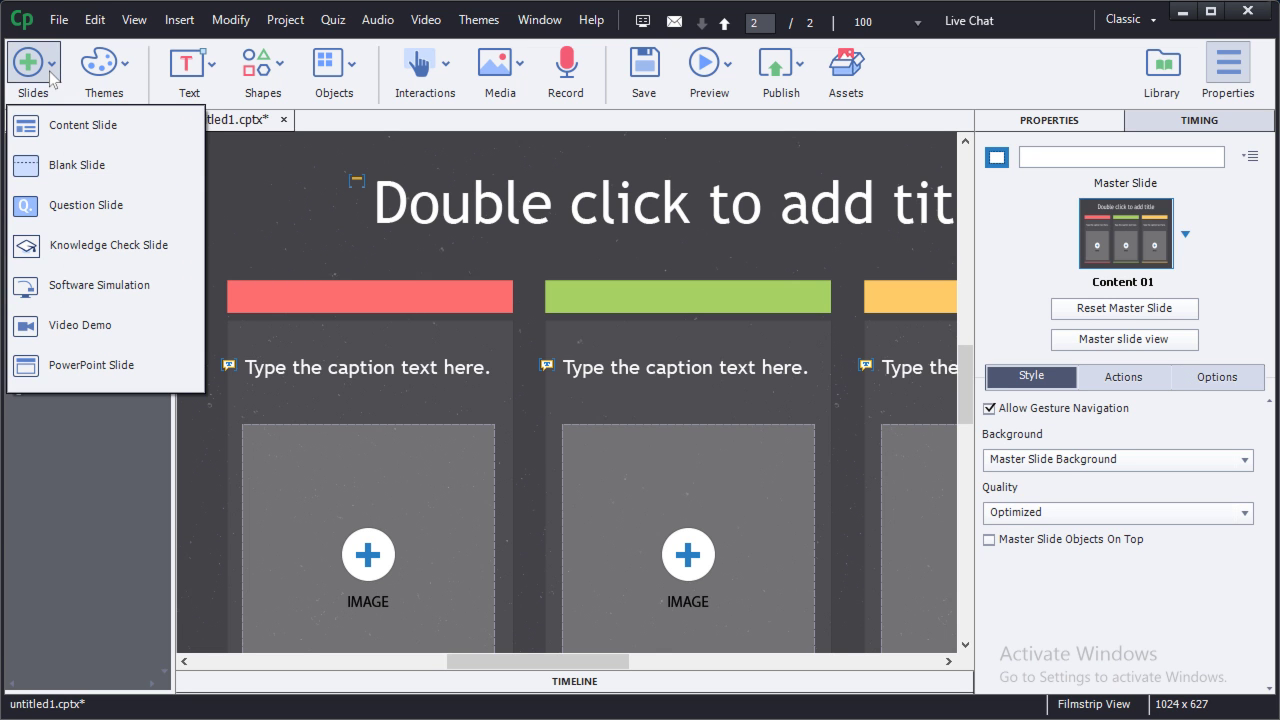
{"action": "left_click", "coordinate": [84, 200]}
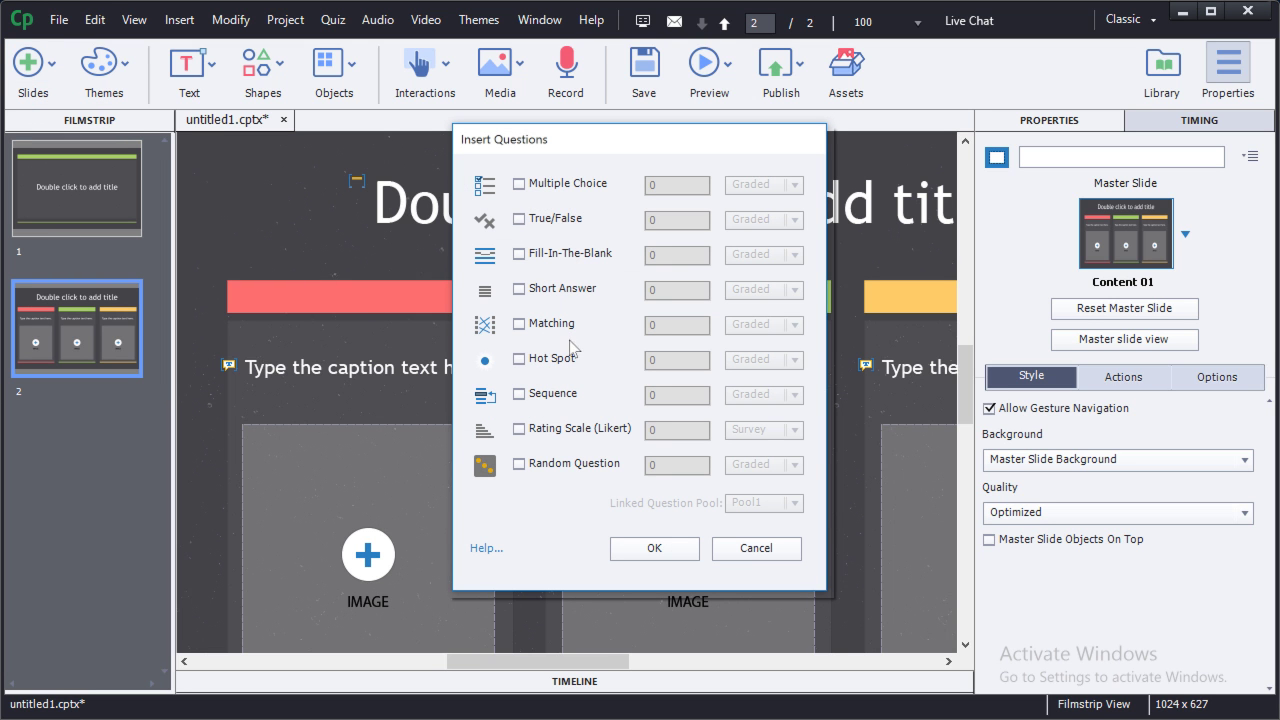
{"action": "left_click", "coordinate": [519, 184]}
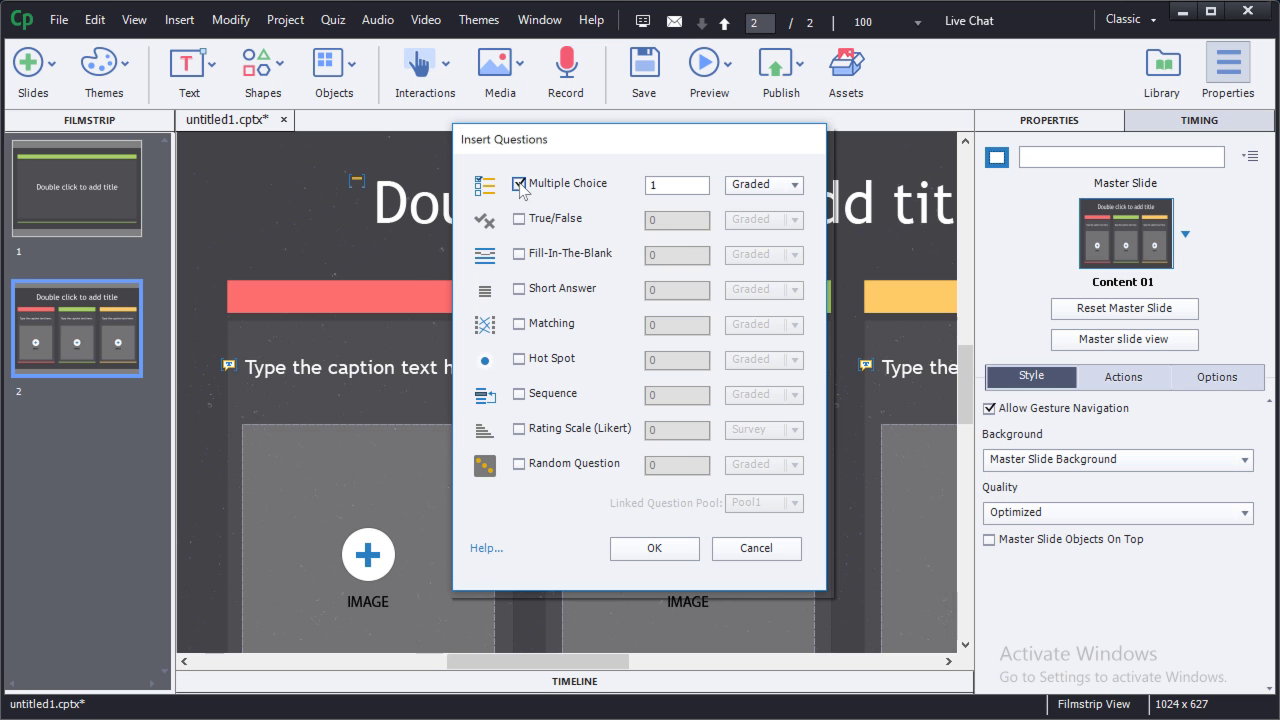
{"action": "left_click", "coordinate": [519, 219]}
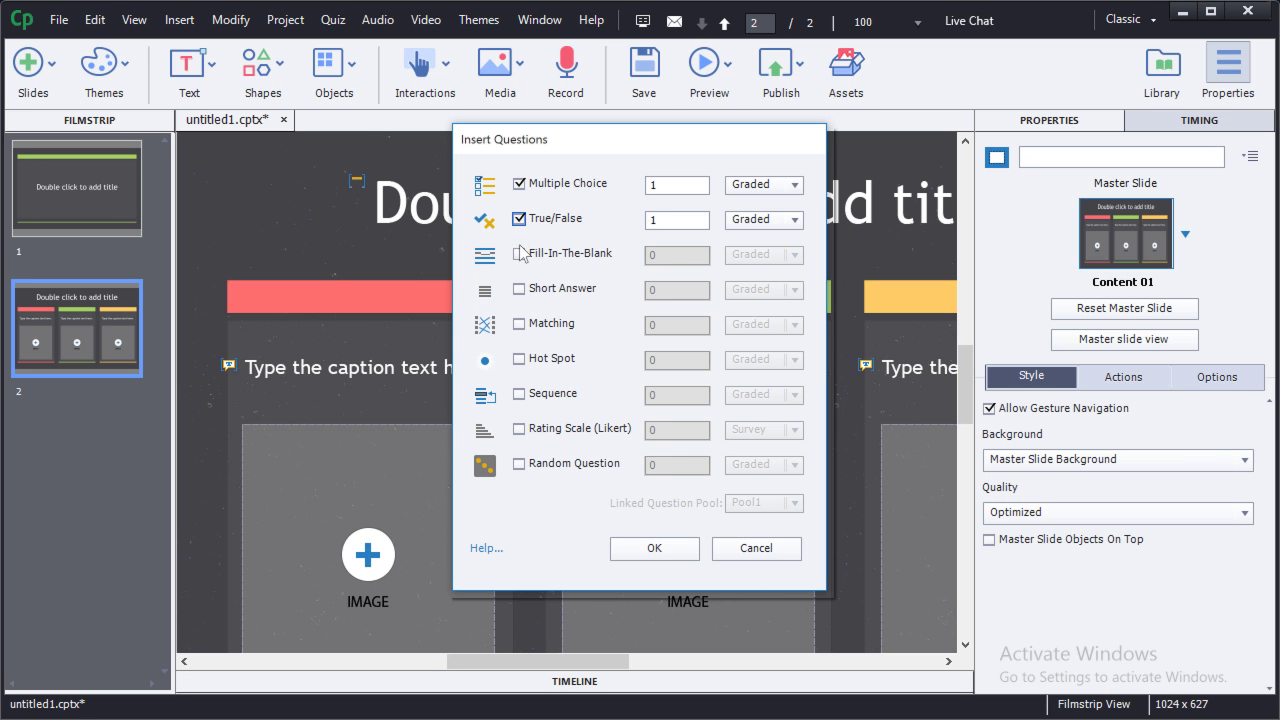
{"action": "left_click", "coordinate": [519, 254]}
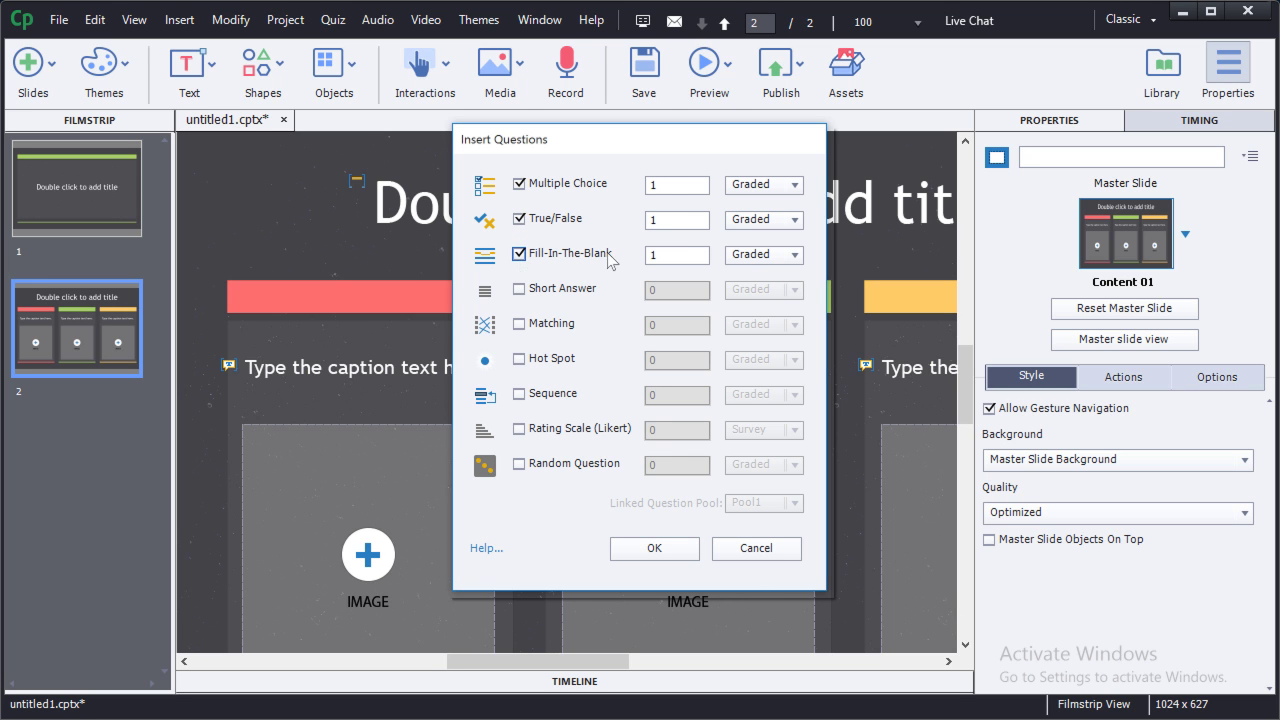
- Set the question counts to 3 Multiple Choice and 2 True/False, keep Multiple Choice as Graded, and insert the questions
{"action": "double_click", "coordinate": [658, 184]}
{"action": "type", "text": "3"}
{"action": "left_click", "coordinate": [661, 216]}
{"action": "double_click", "coordinate": [645, 218]}
{"action": "type", "text": "2"}
{"action": "left_click", "coordinate": [797, 185]}
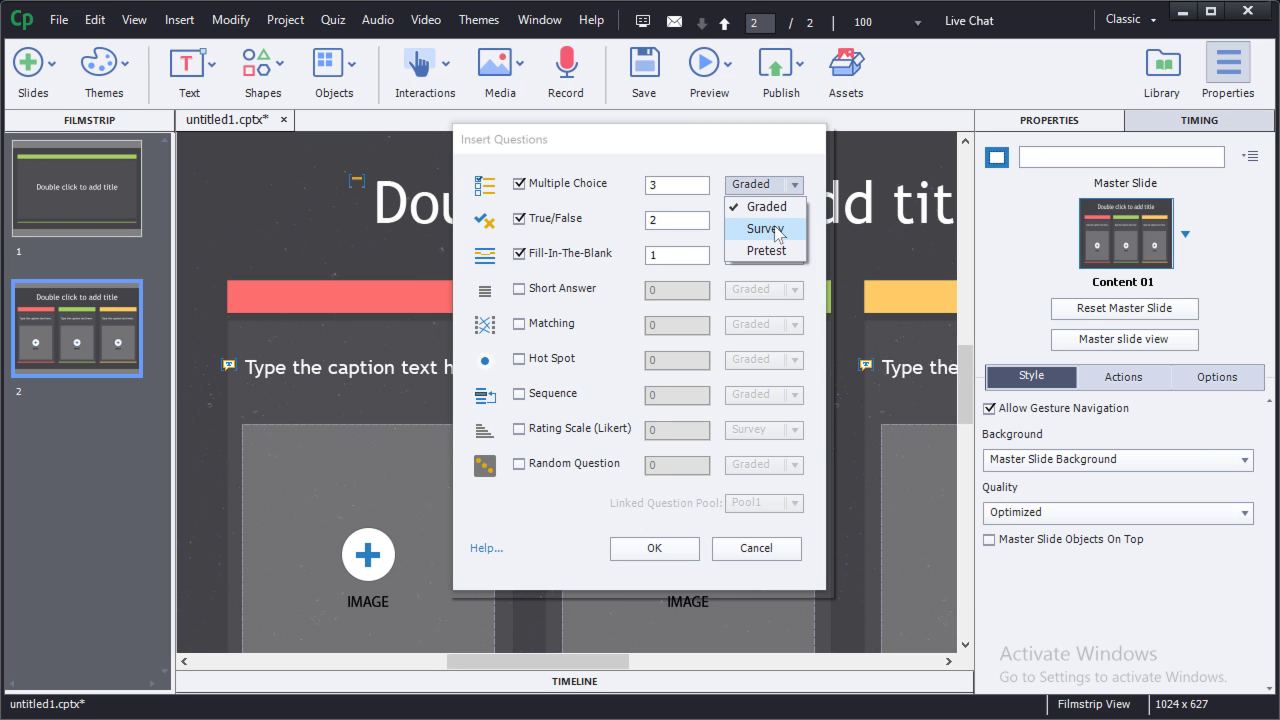
{"action": "left_click", "coordinate": [781, 153]}
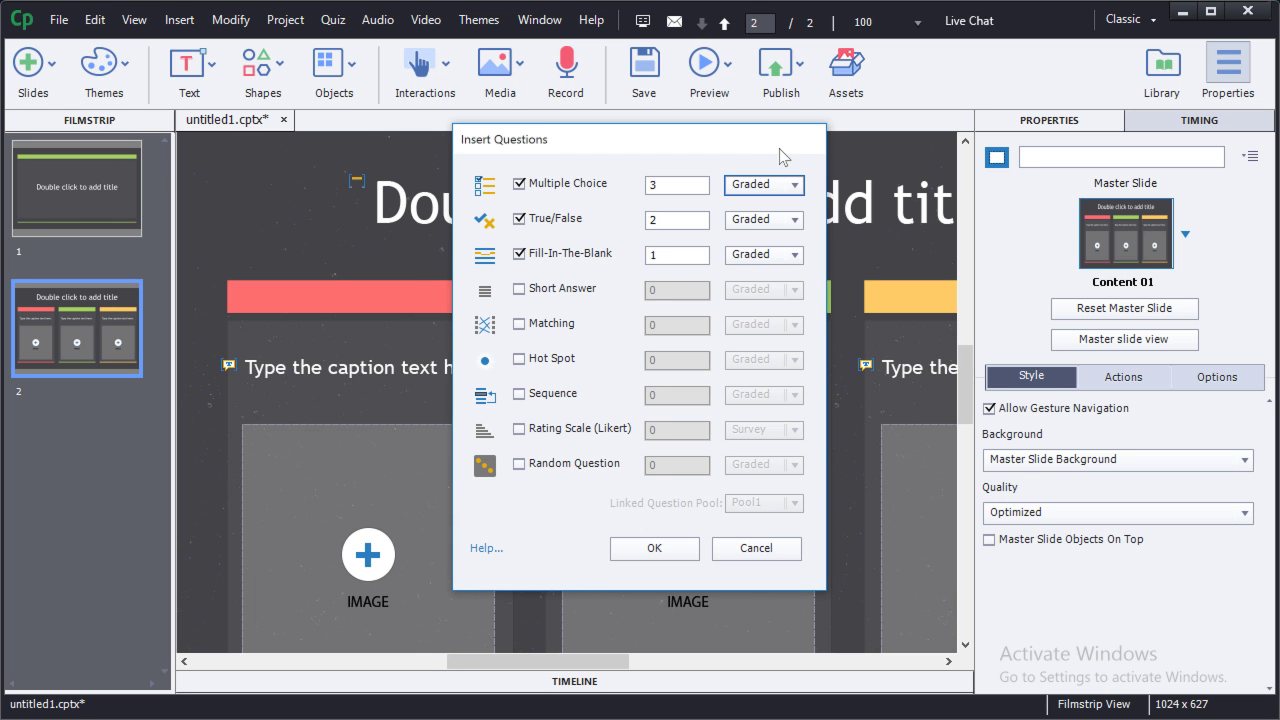
{"action": "left_click", "coordinate": [641, 557]}
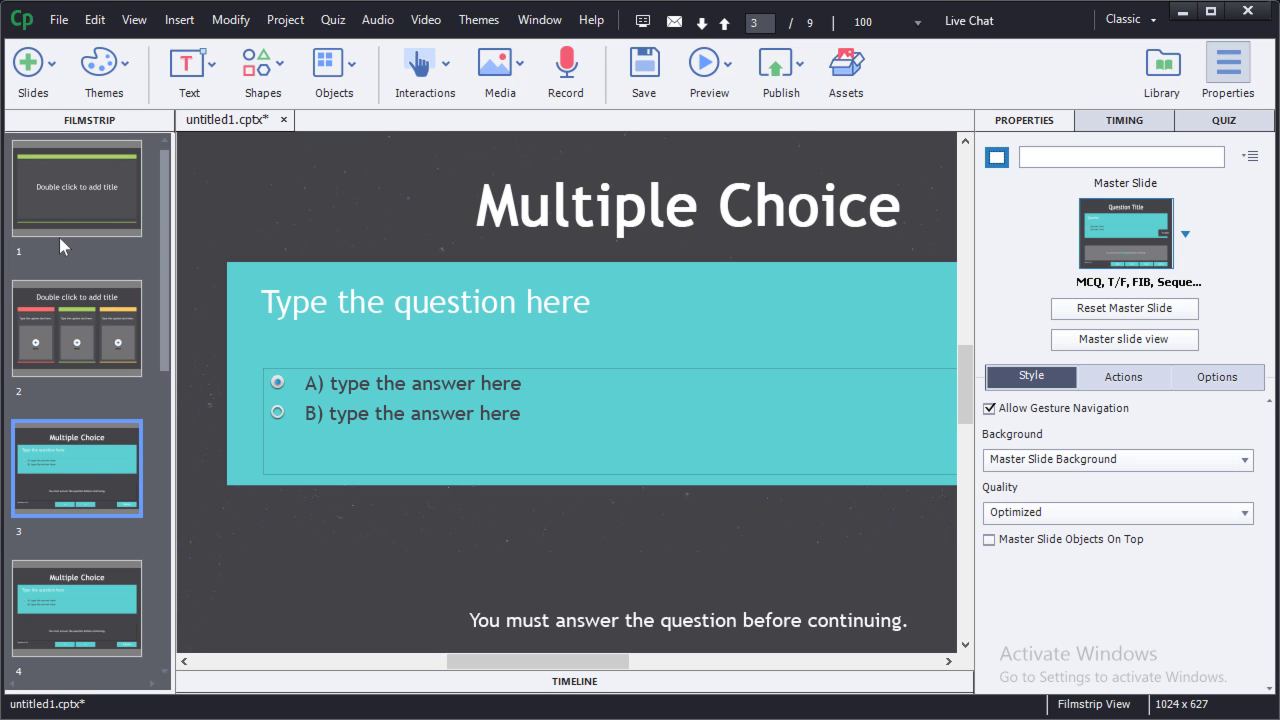
- Move the Content 01 slide from position 2 to position 3, after the first Multiple Choice slide
{"action": "left_click", "coordinate": [30, 65]}
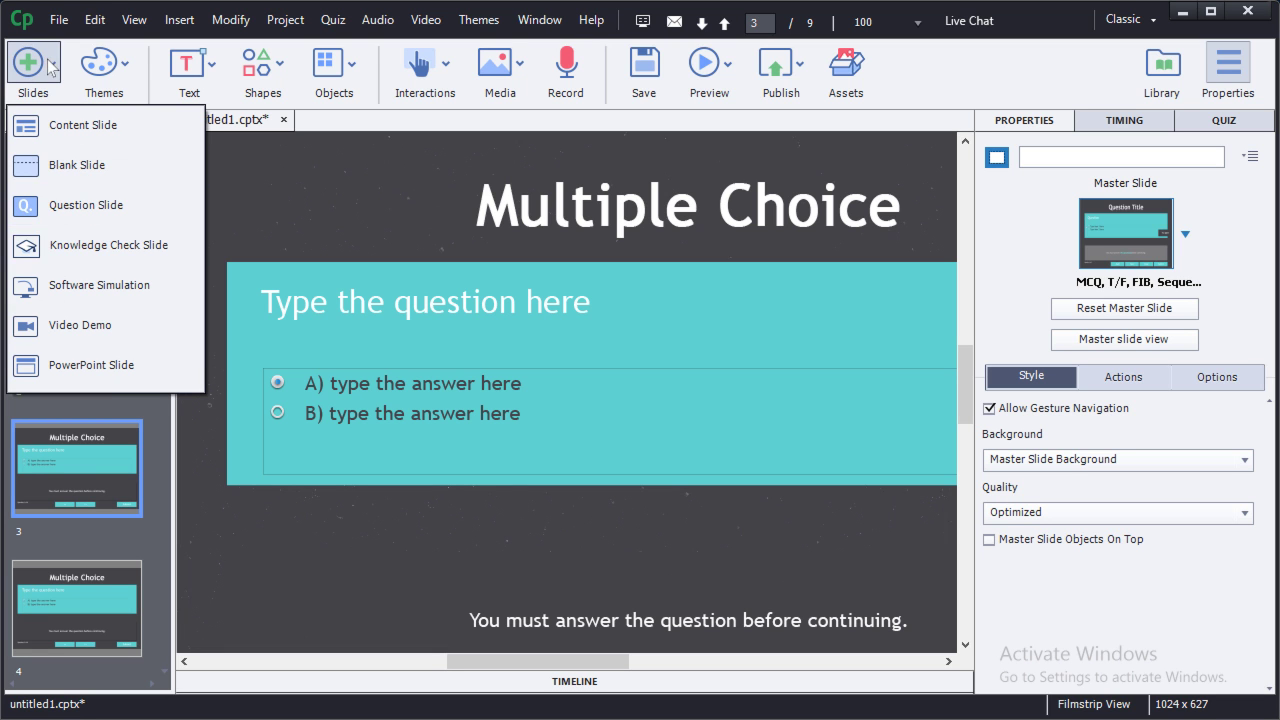
{"action": "left_click", "coordinate": [49, 62]}
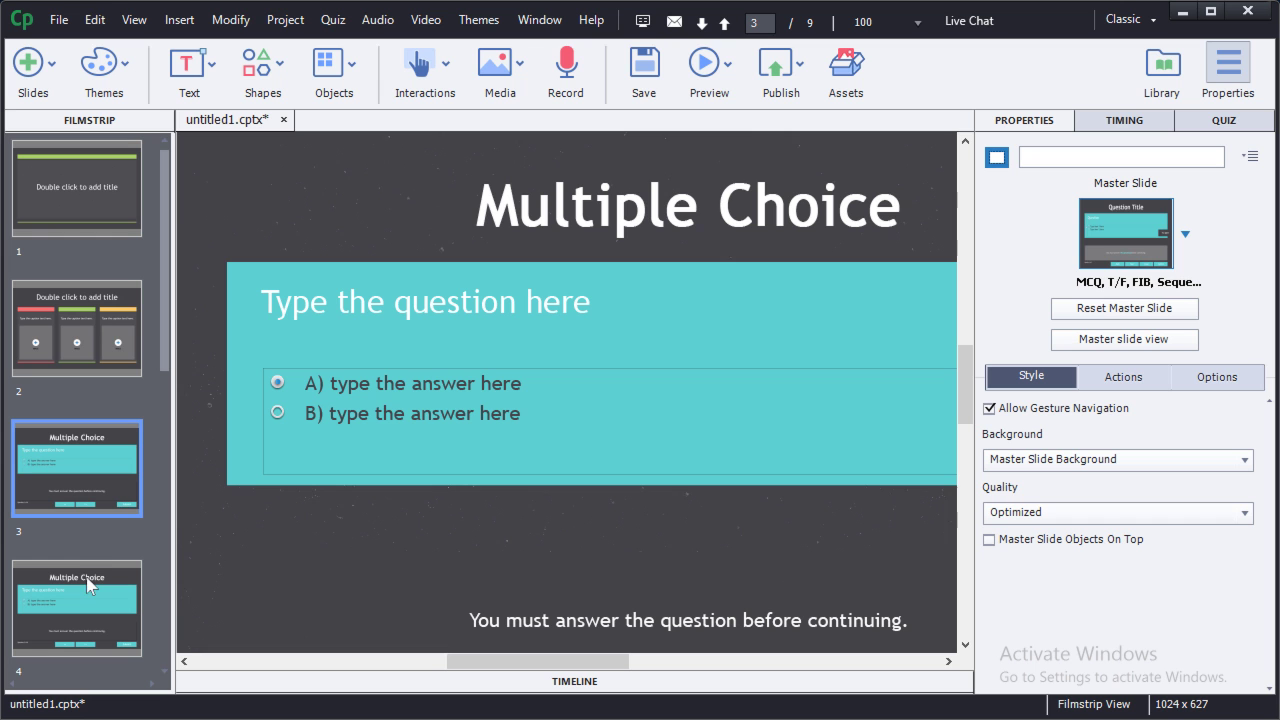
{"action": "left_click", "coordinate": [99, 322]}
{"action": "left_click_drag", "start_coordinate": [99, 318], "coordinate": [106, 443]}
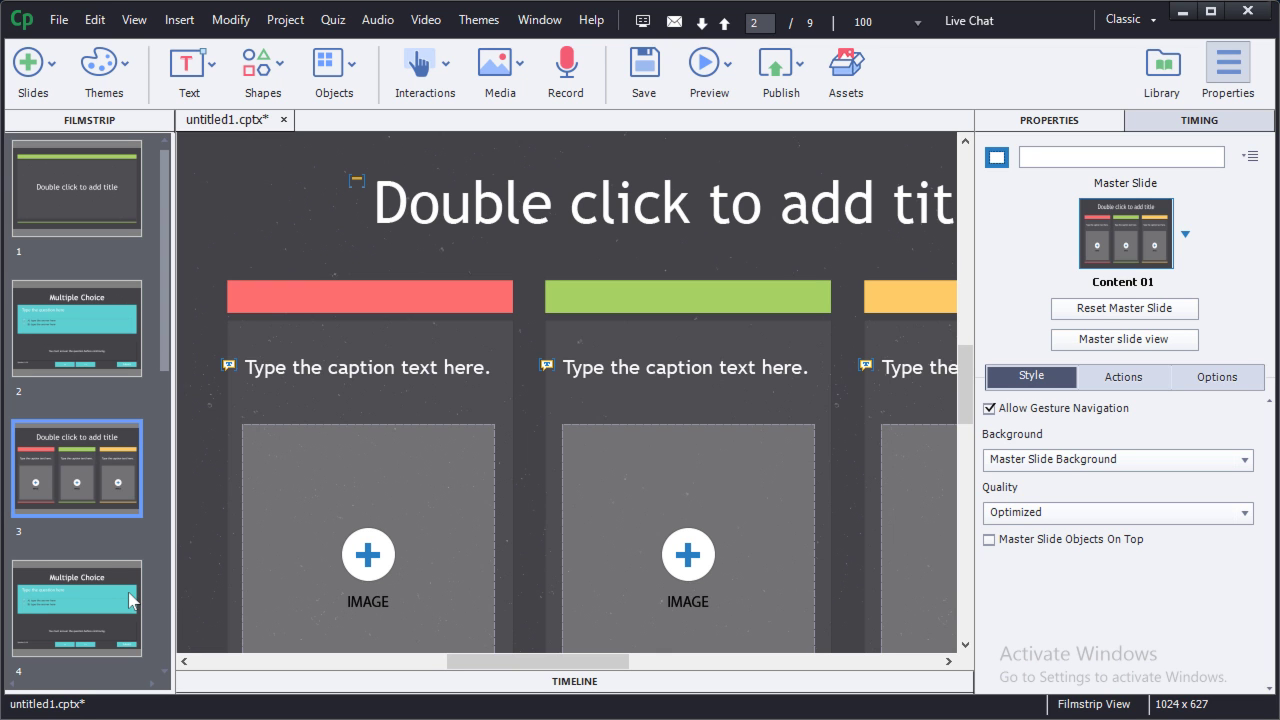
- Shift the title placeholder on slide 1 slightly up and to the right
{"action": "left_click", "coordinate": [80, 225]}
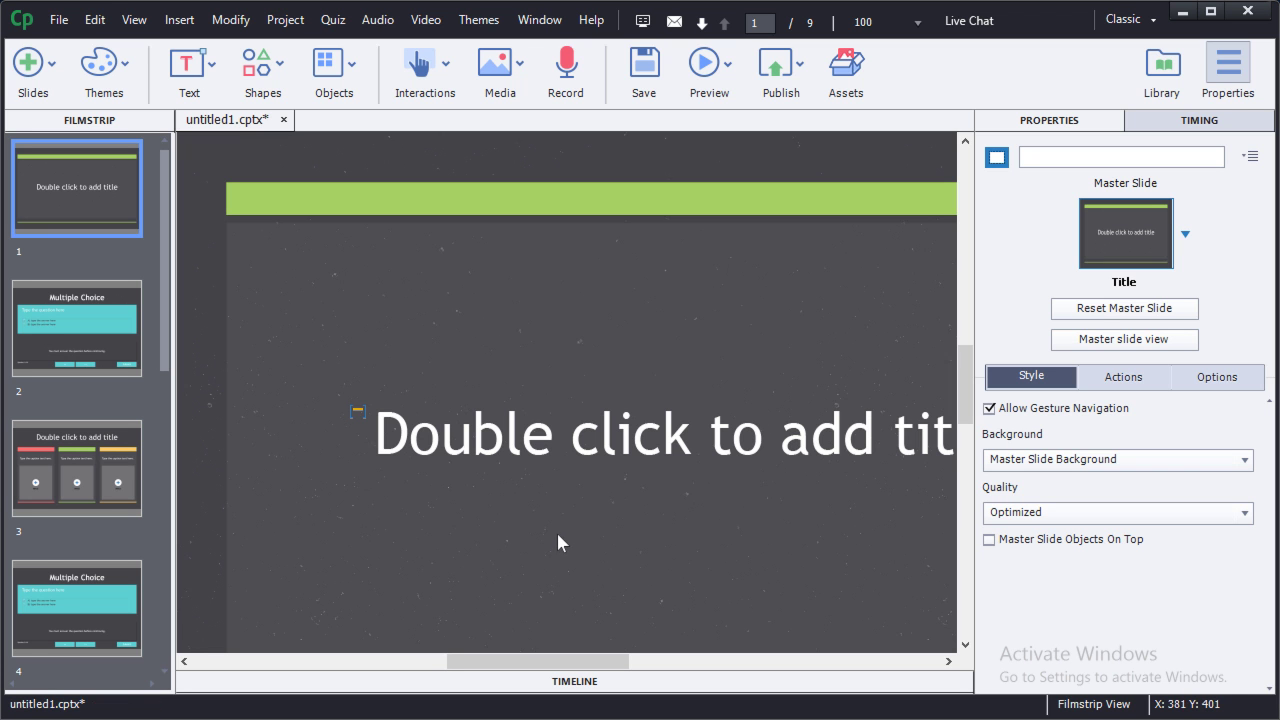
{"action": "left_click", "coordinate": [490, 450]}
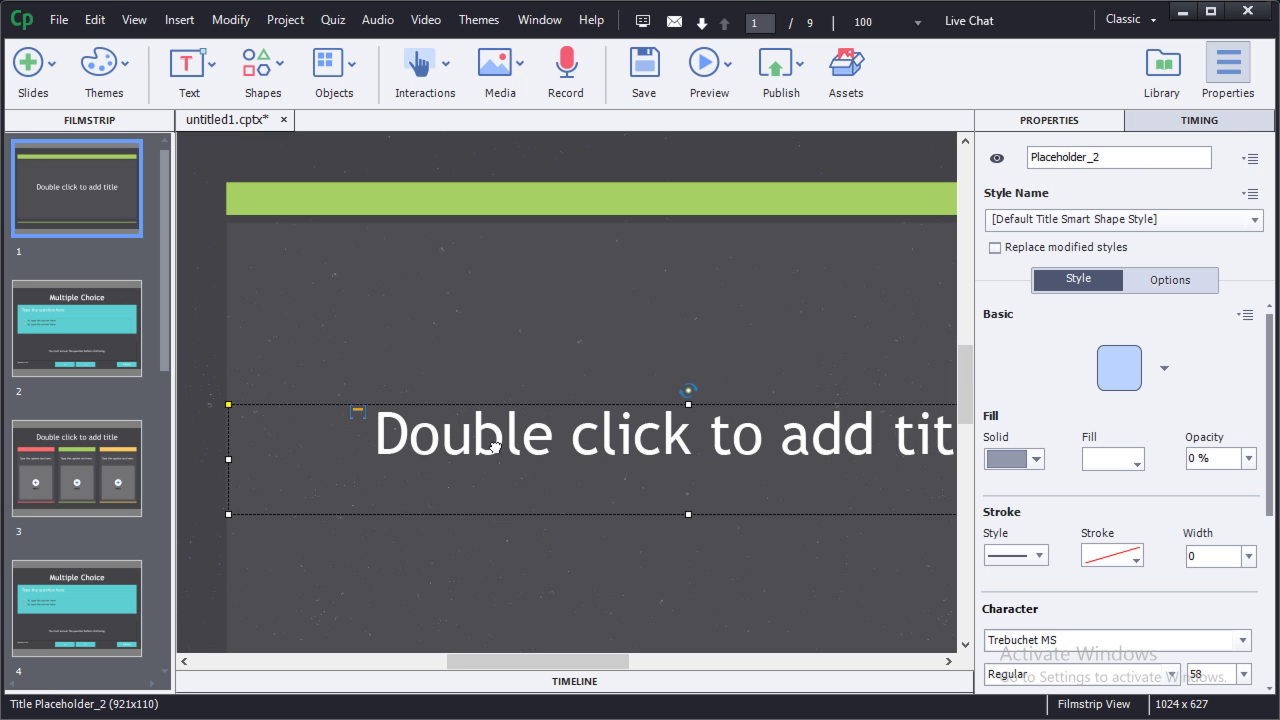
{"action": "left_click_drag", "start_coordinate": [494, 447], "coordinate": [514, 436]}
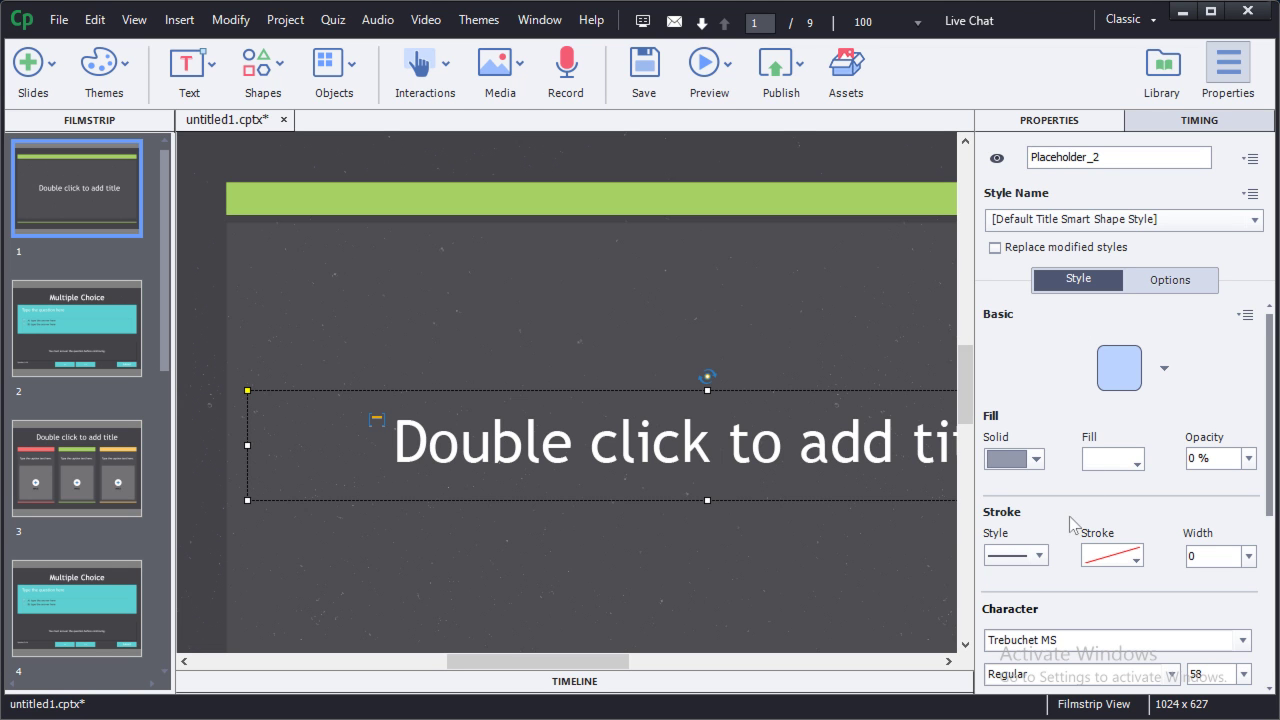
- Change the font of the words "Double click" in slide 1's title to Adobe Fan Heiti Std
{"action": "double_click", "coordinate": [416, 450]}
{"action": "right_click", "coordinate": [416, 447]}
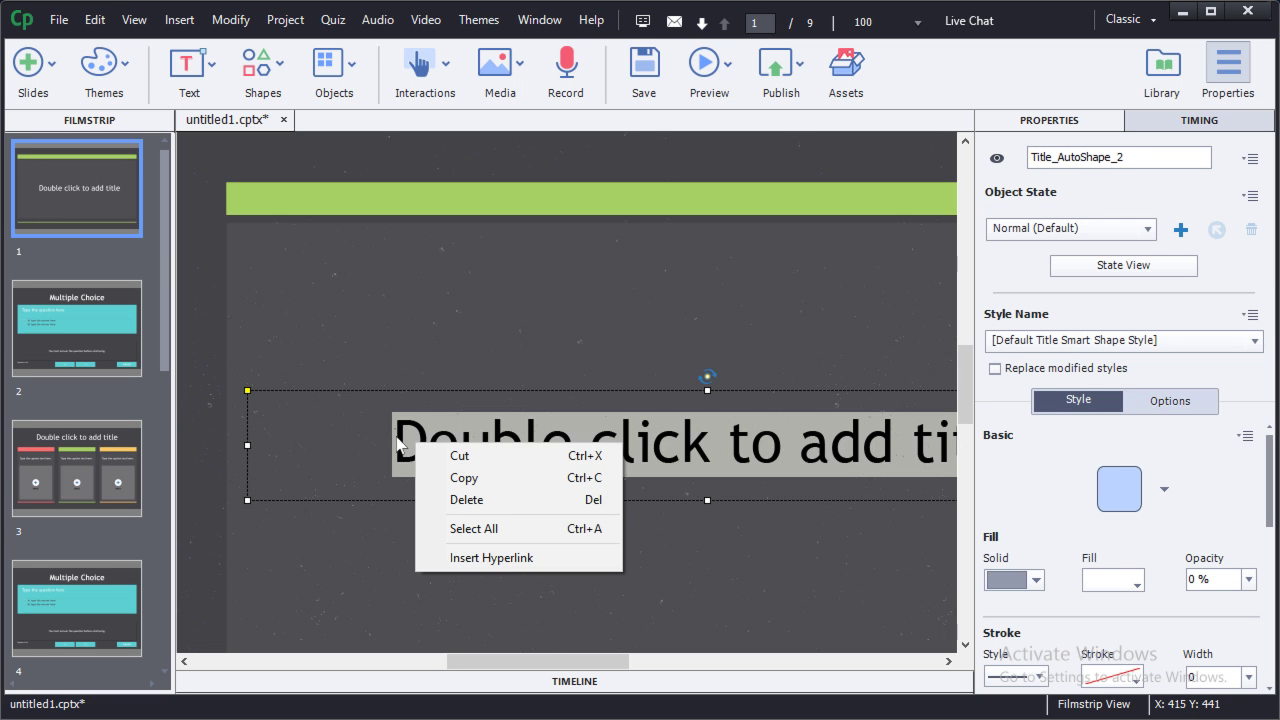
{"action": "left_click", "coordinate": [481, 409]}
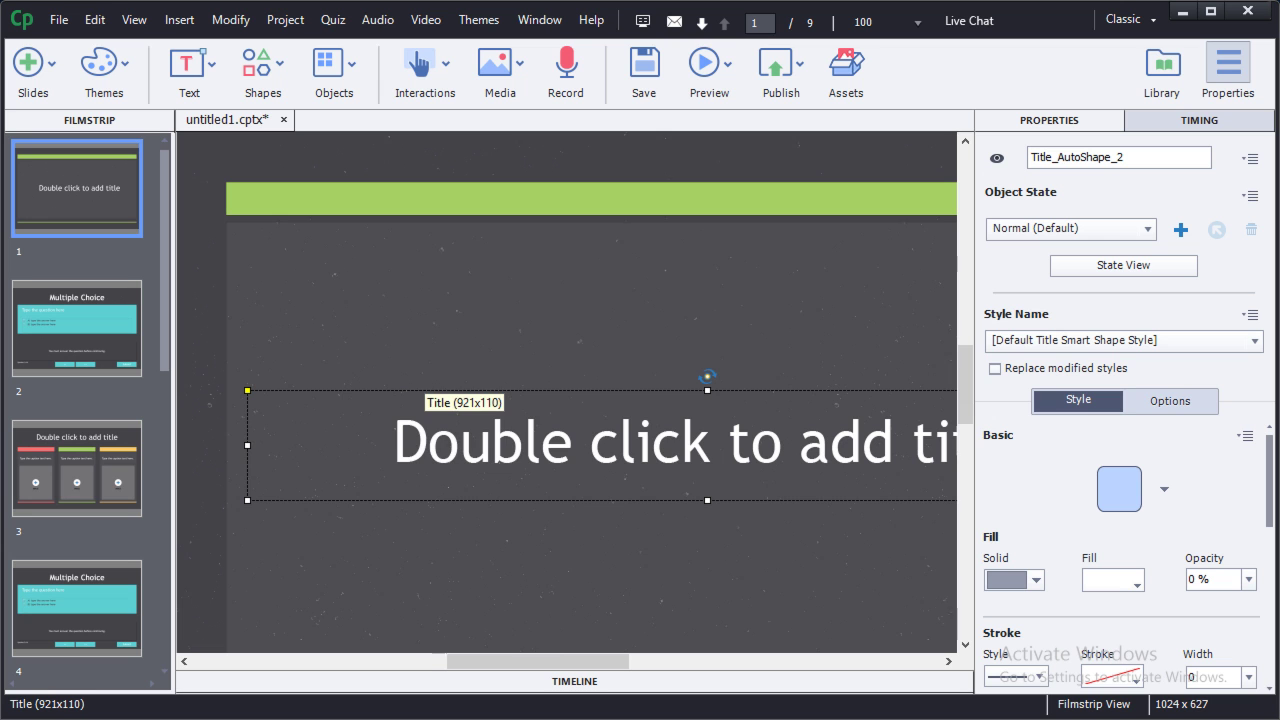
{"action": "left_click_drag", "start_coordinate": [393, 442], "coordinate": [711, 442]}
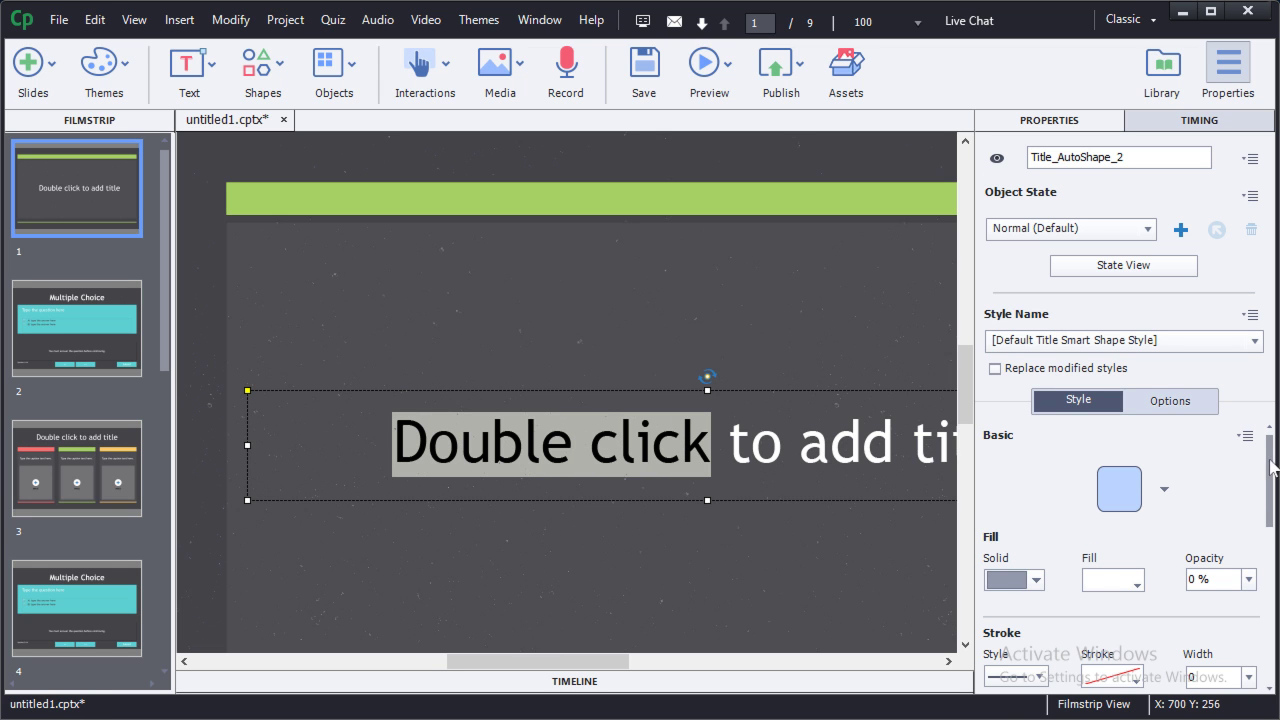
{"action": "left_click_drag", "start_coordinate": [1272, 466], "coordinate": [1276, 570]}
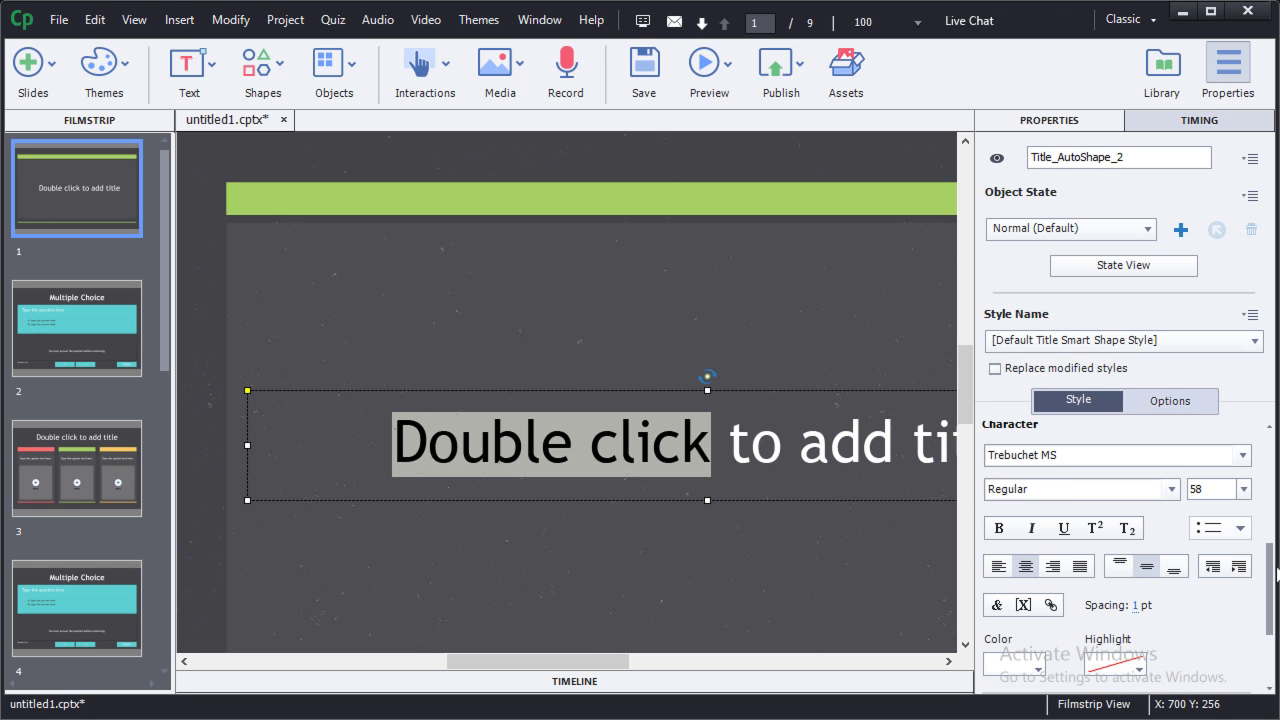
{"action": "left_click", "coordinate": [1241, 458]}
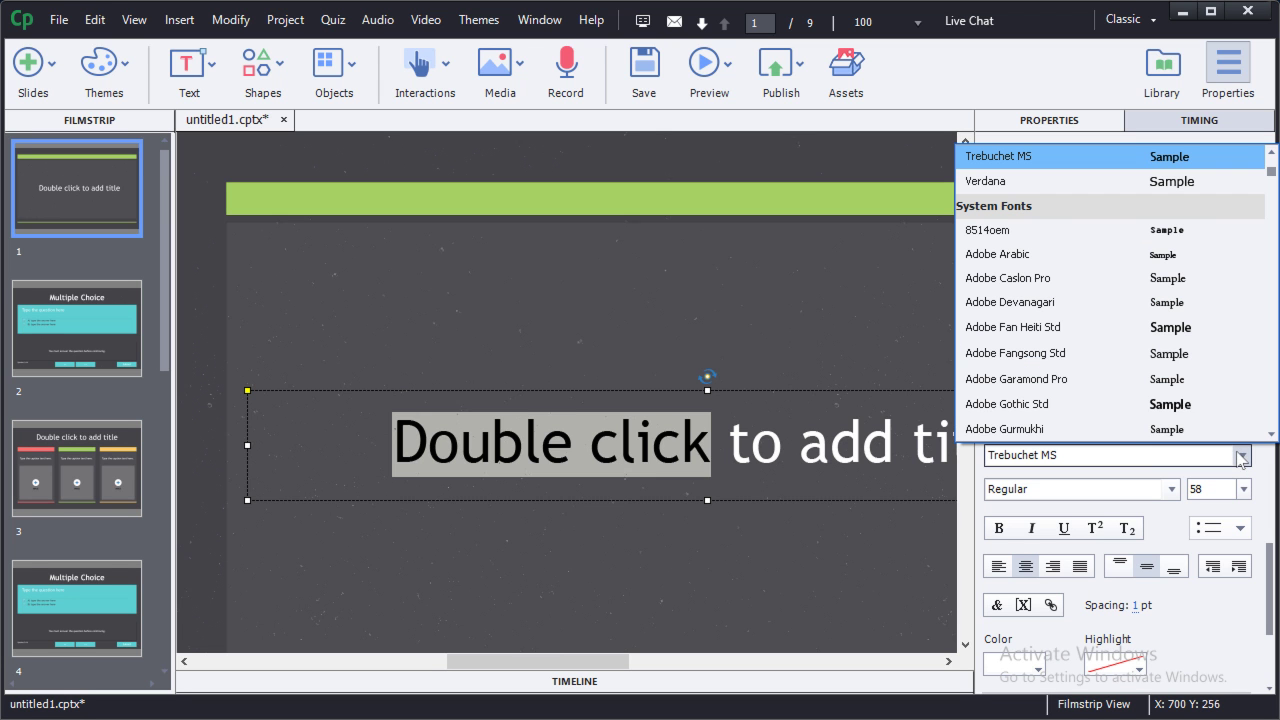
{"action": "left_click", "coordinate": [1020, 338]}
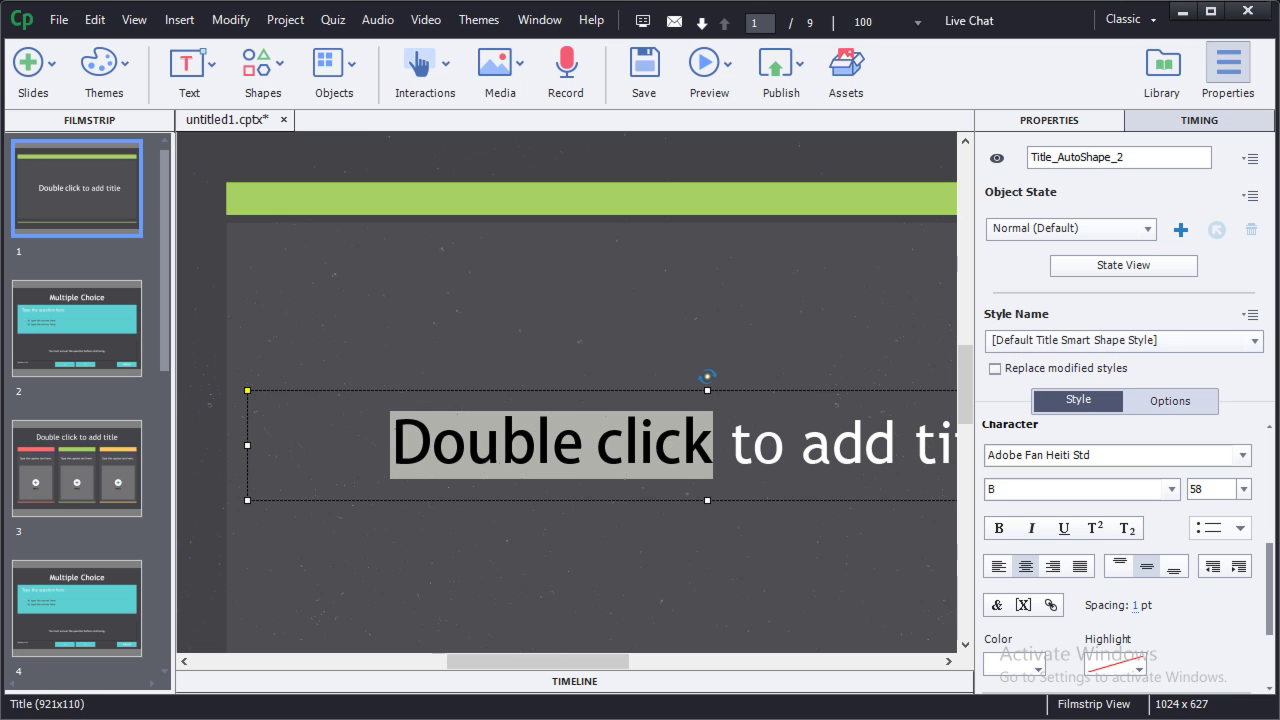
{"action": "left_click", "coordinate": [729, 447]}
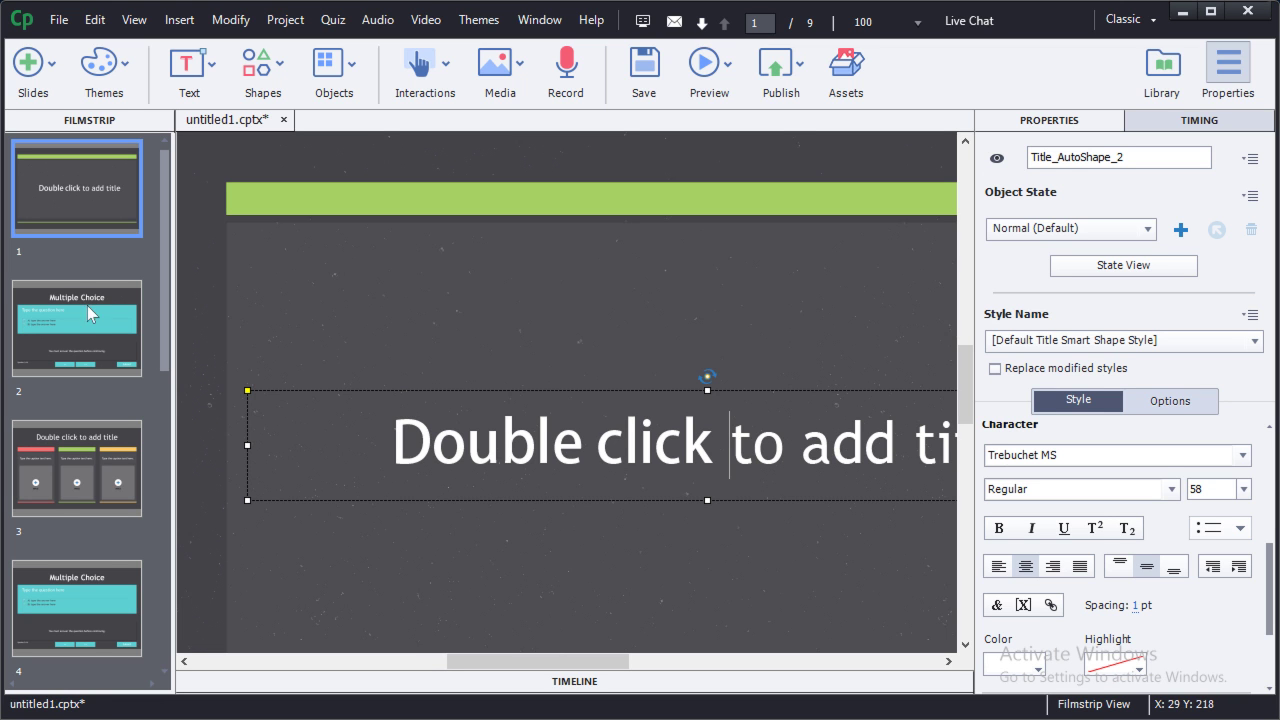
- Insert a blank slide directly after slide 1
{"action": "left_click", "coordinate": [80, 200]}
{"action": "left_click", "coordinate": [30, 63]}
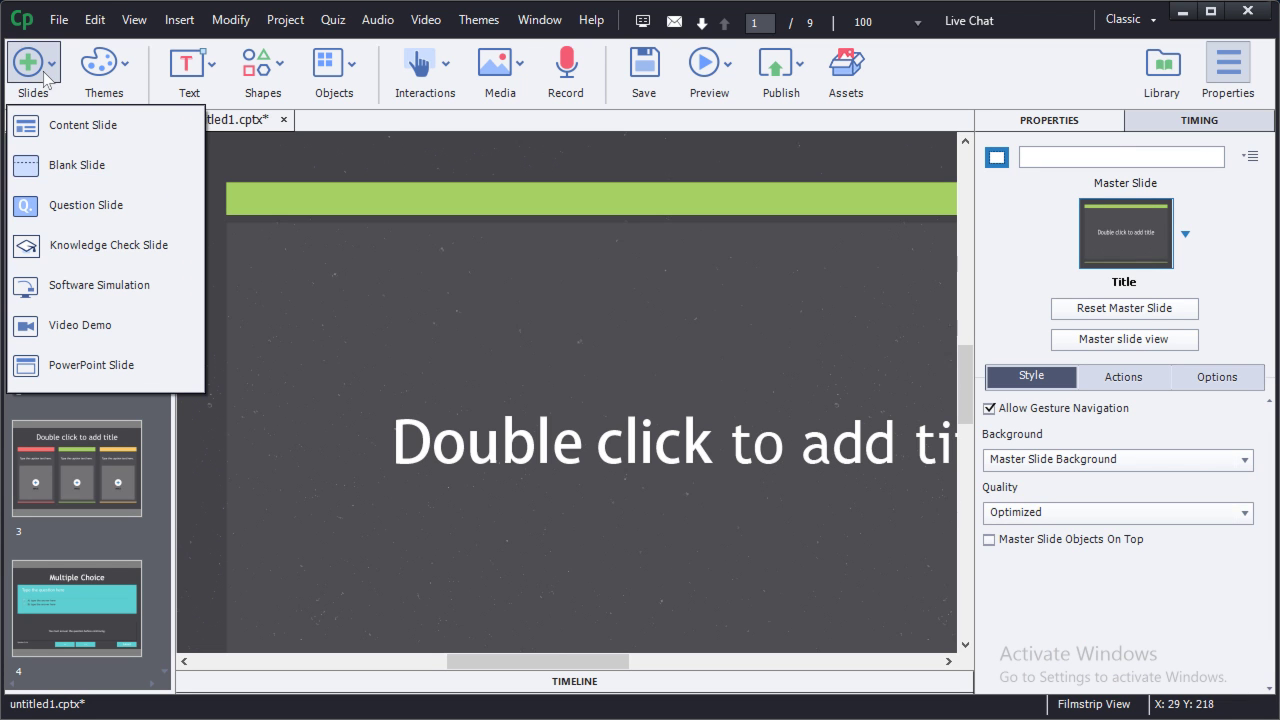
{"action": "left_click", "coordinate": [66, 166]}
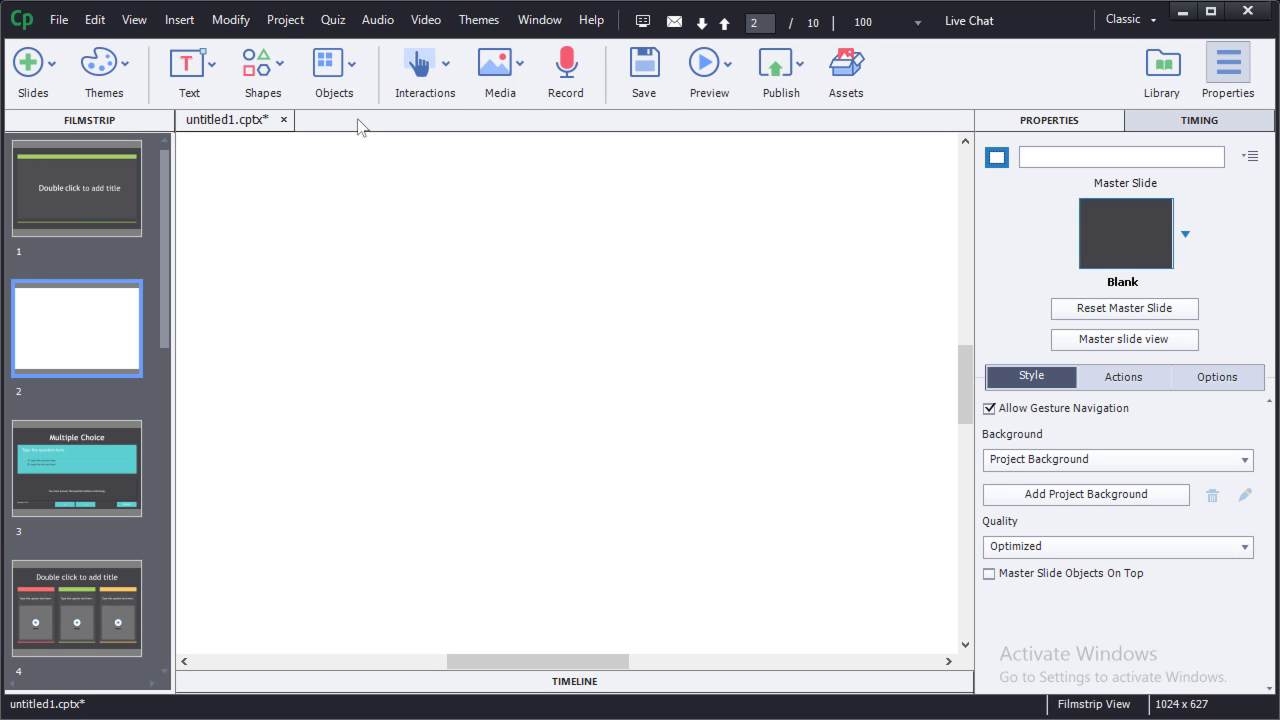
- Draw a five-pointed star shape about 189 x 203 pixels on the blank slide 2
{"action": "left_click", "coordinate": [287, 80]}
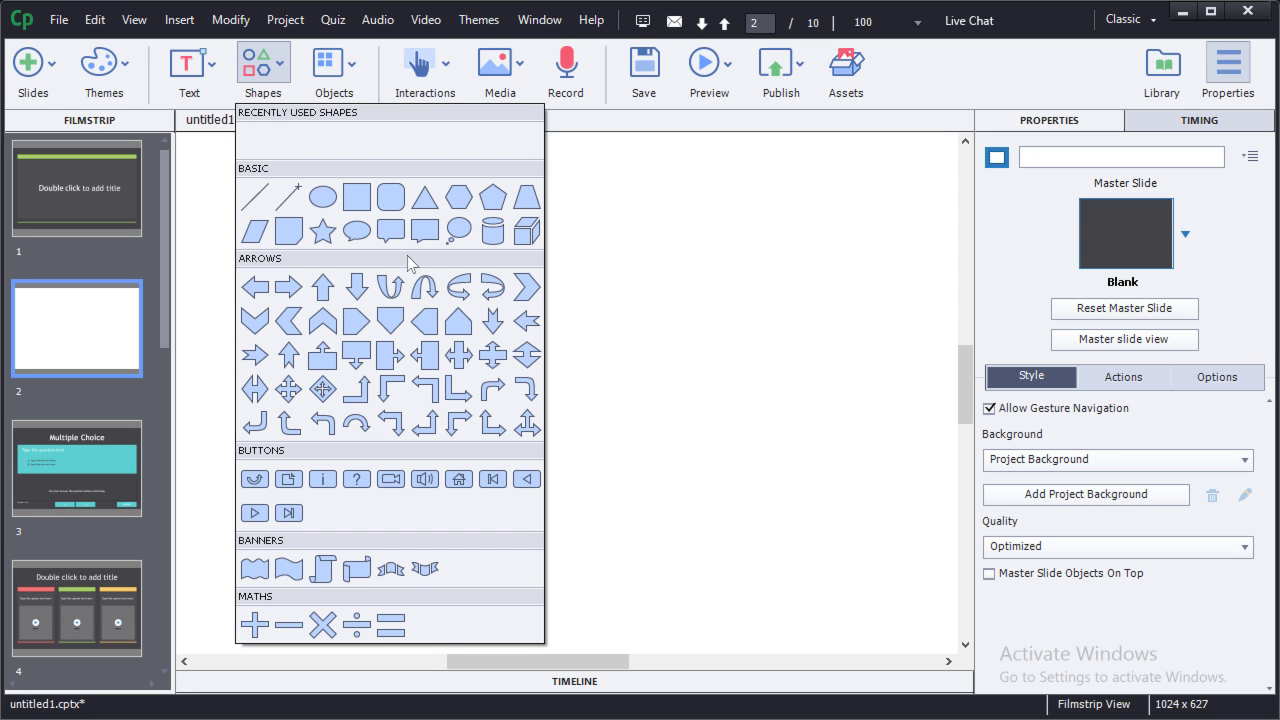
{"action": "left_click", "coordinate": [323, 231]}
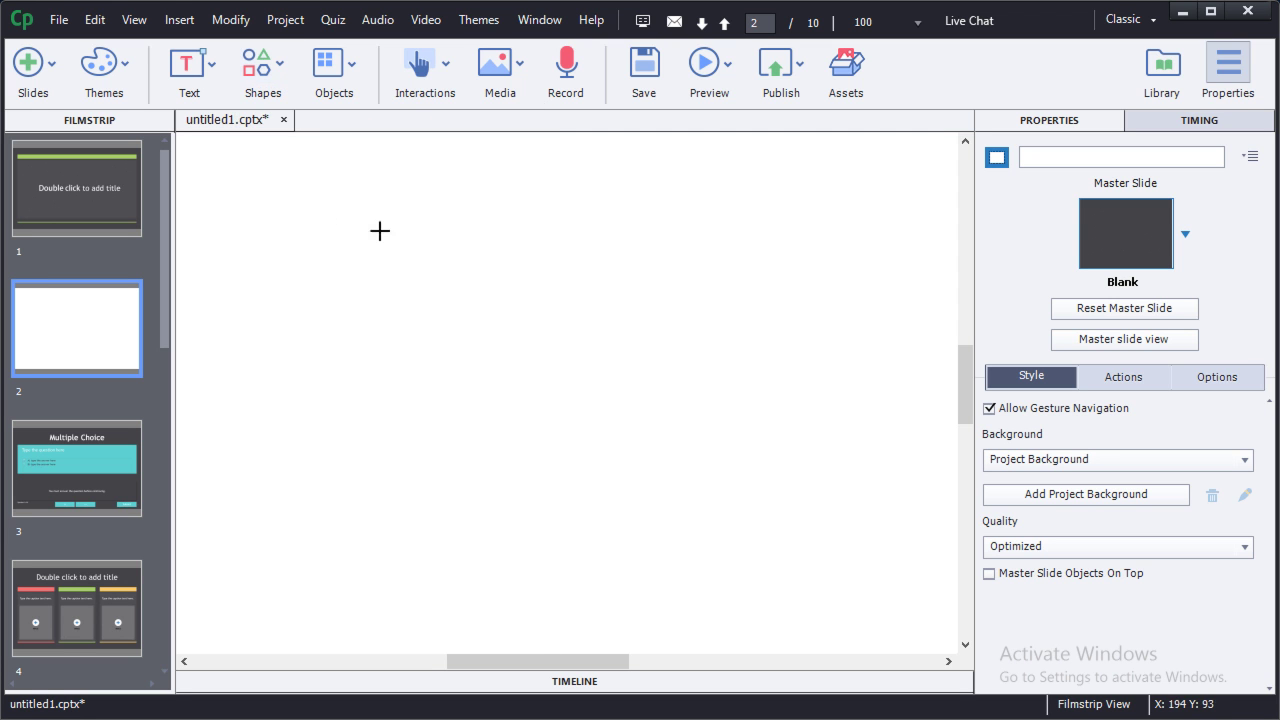
{"action": "left_click_drag", "start_coordinate": [446, 254], "coordinate": [634, 456]}
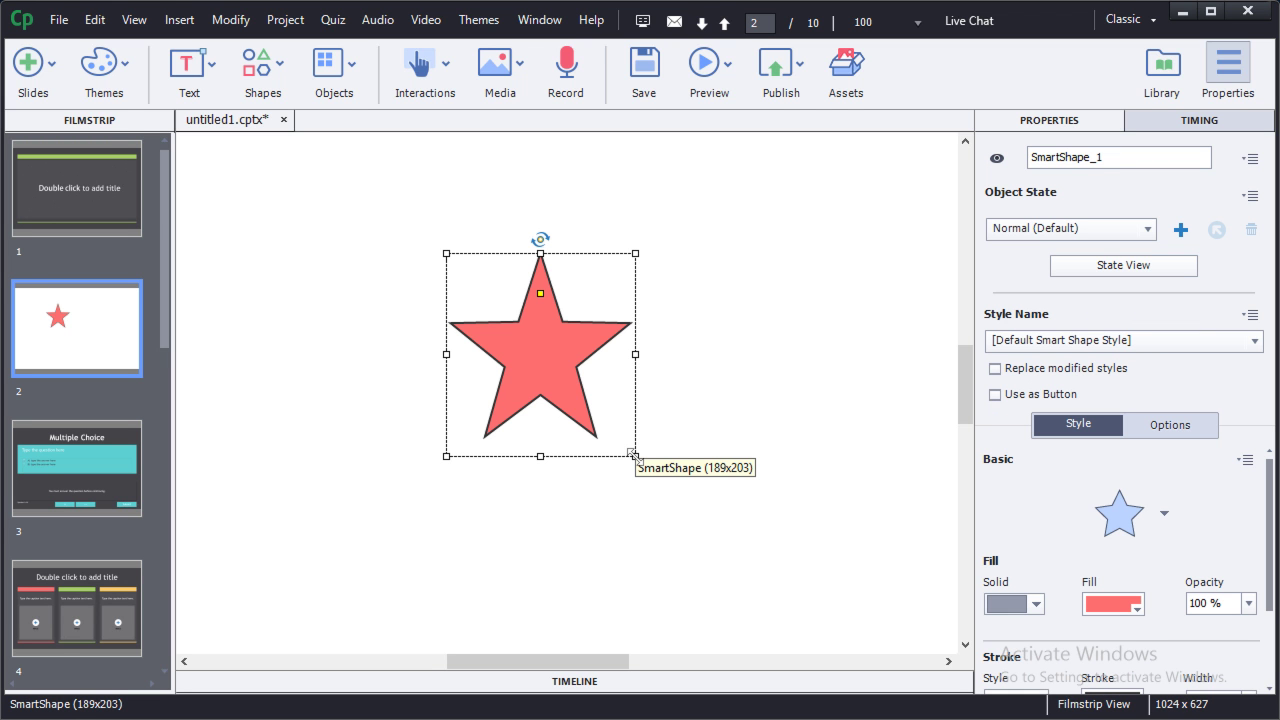
- Switch the star's fill from solid to gradient and apply the red preset gradient
{"action": "left_click", "coordinate": [1036, 604]}
{"action": "left_click", "coordinate": [1010, 640]}
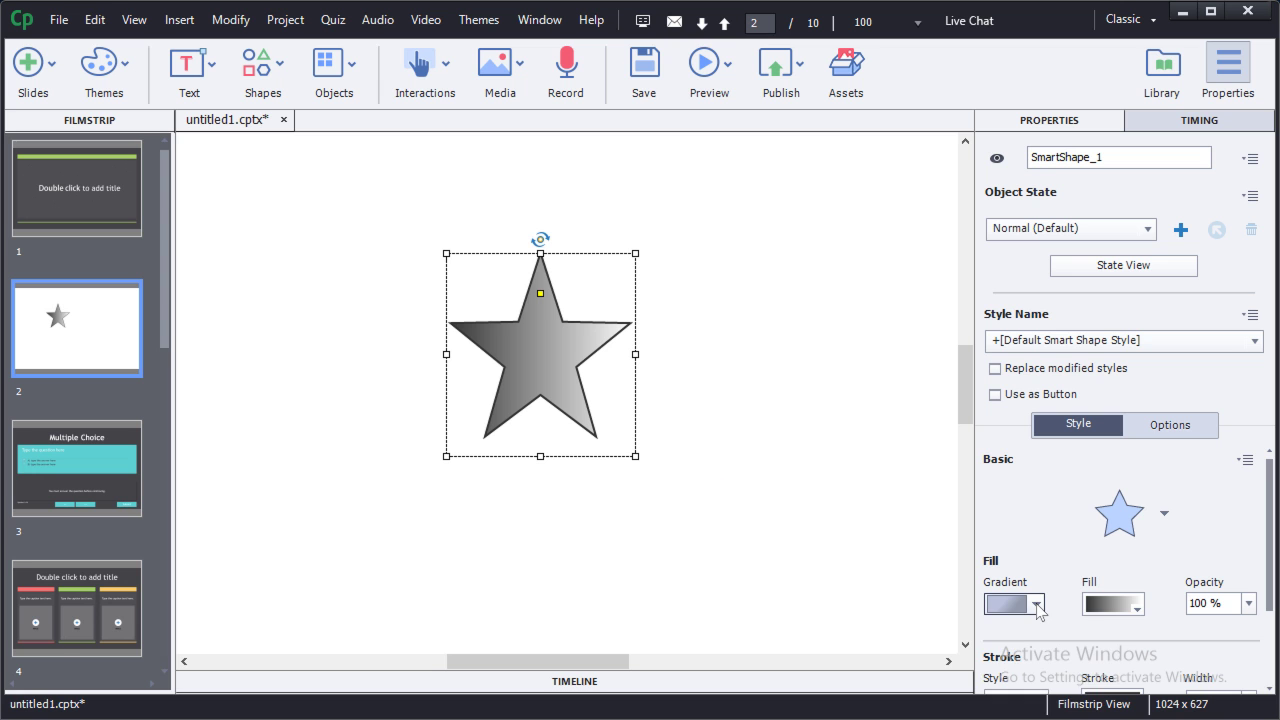
{"action": "left_click", "coordinate": [1036, 604]}
{"action": "left_click", "coordinate": [1012, 657]}
{"action": "left_click", "coordinate": [1135, 606]}
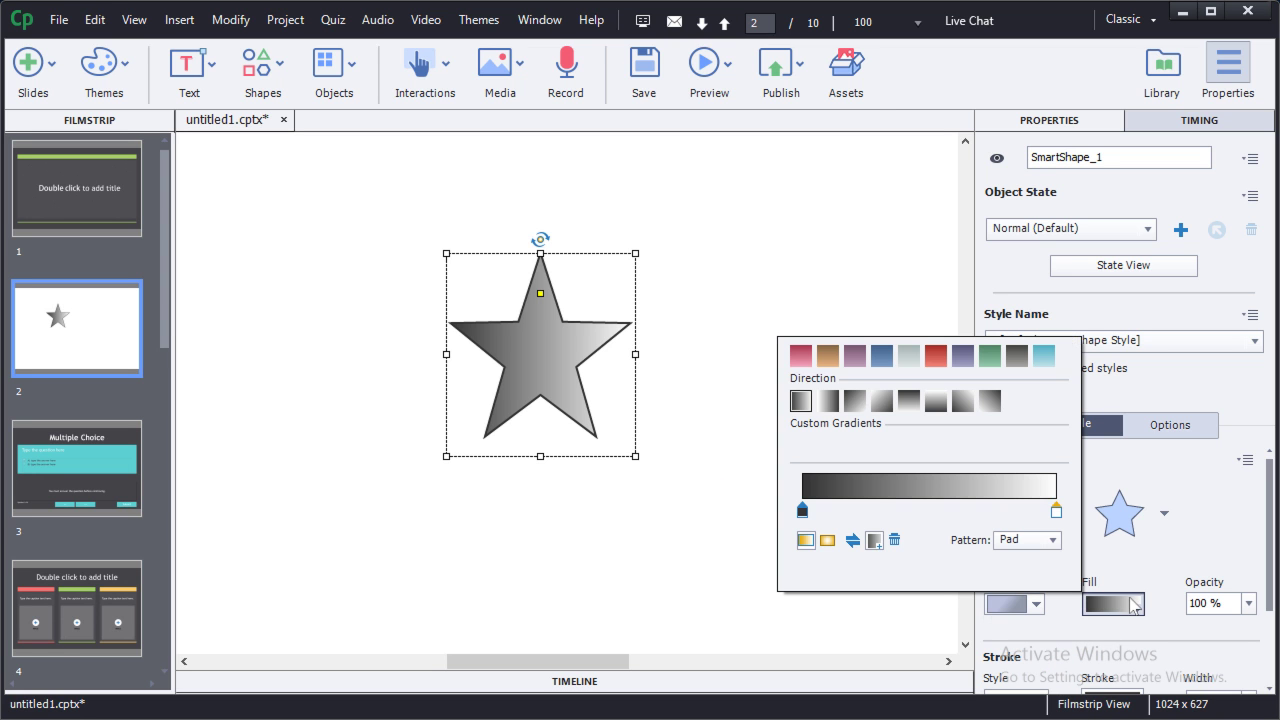
{"action": "left_click", "coordinate": [938, 355]}
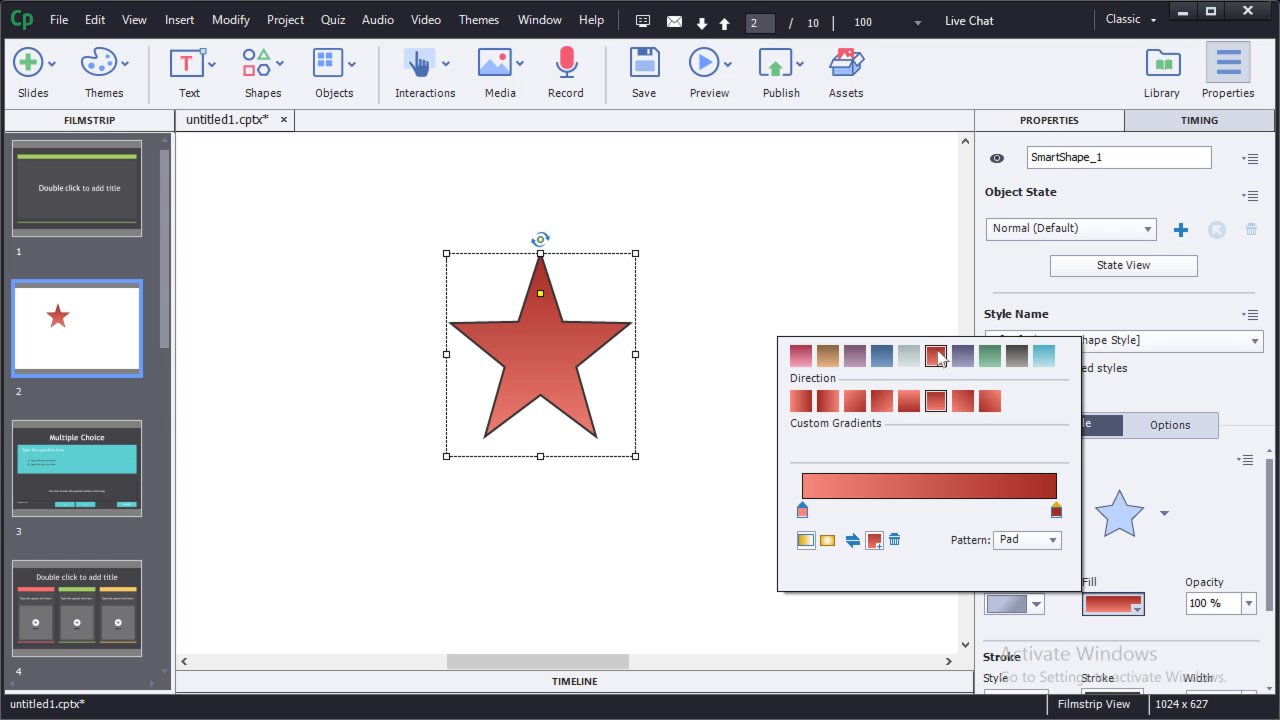
{"action": "left_click", "coordinate": [1195, 533]}
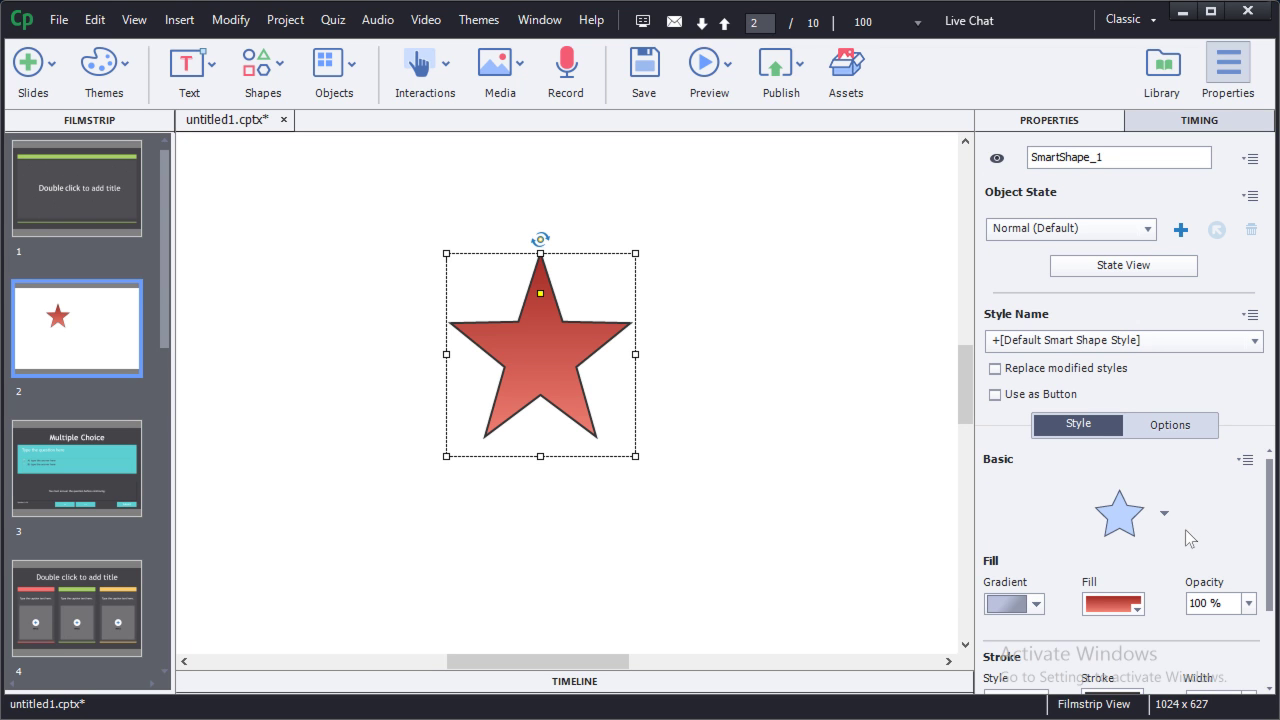
- Make the star usable as a button and display its action settings
{"action": "left_click", "coordinate": [1166, 514]}
{"action": "left_click", "coordinate": [996, 396]}
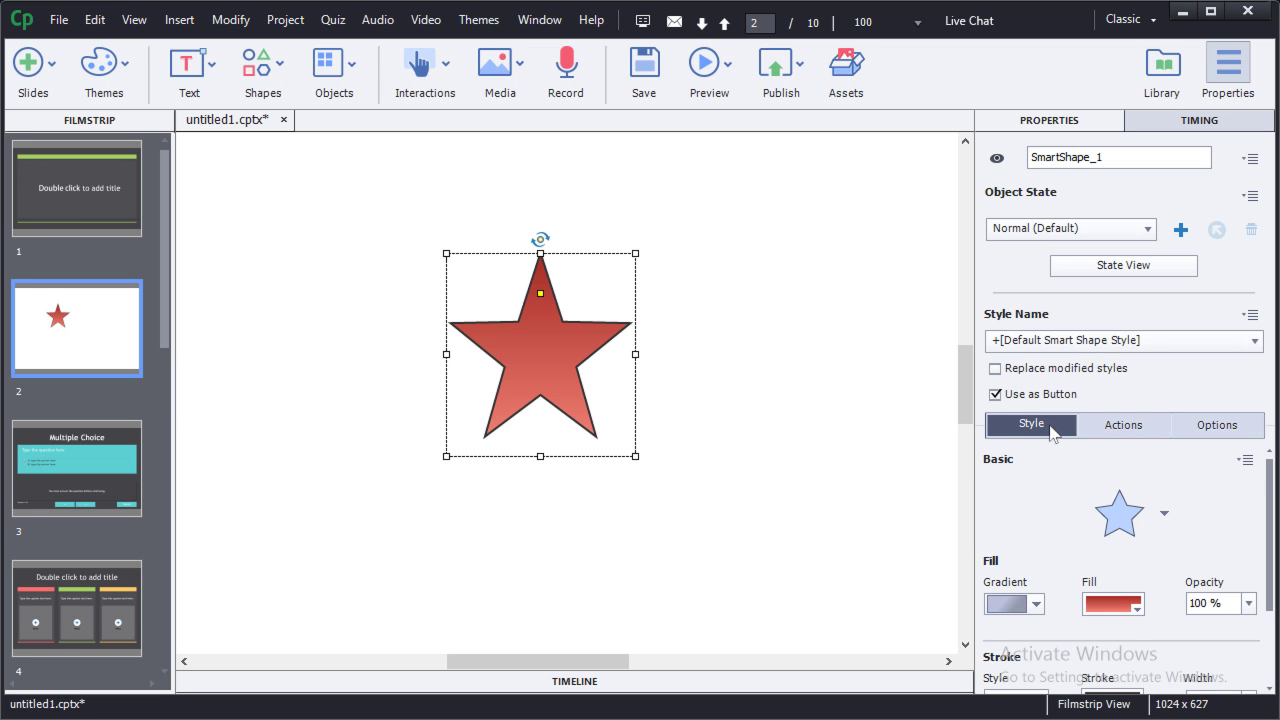
{"action": "left_click", "coordinate": [1124, 427]}
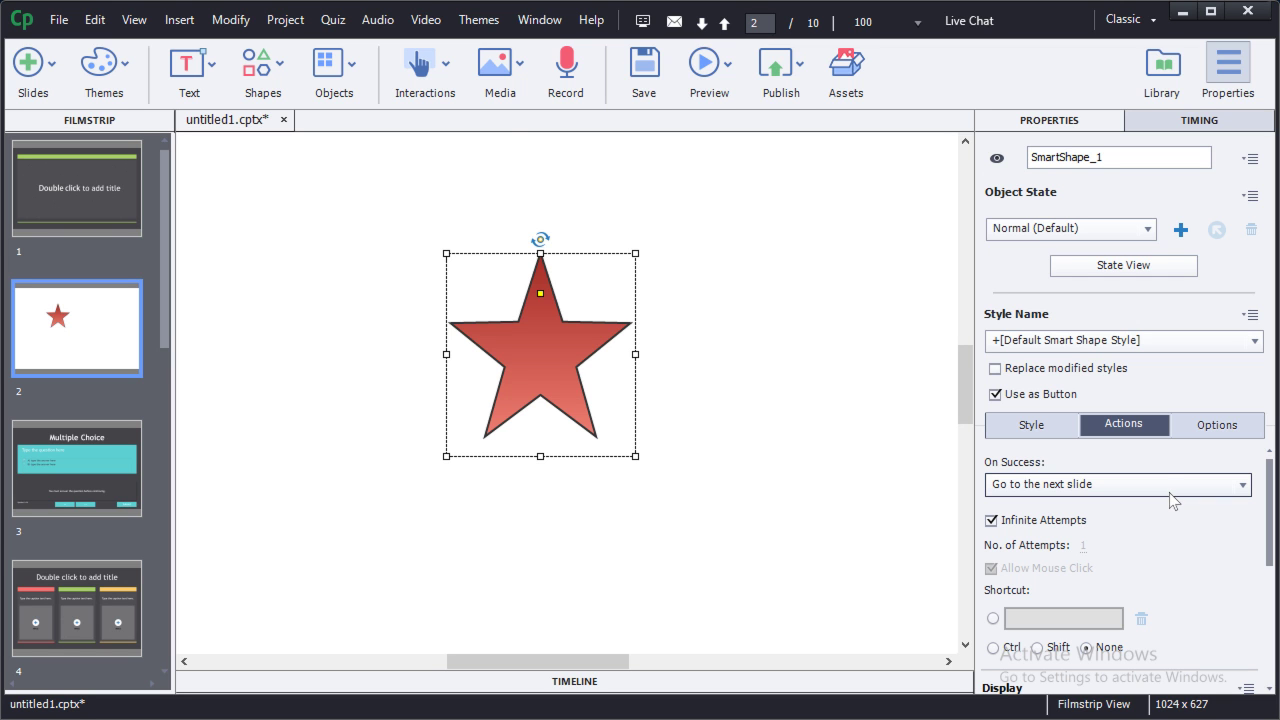
- Insert a web object on slide 2 and move it down and to the left over the star
{"action": "left_click", "coordinate": [341, 80]}
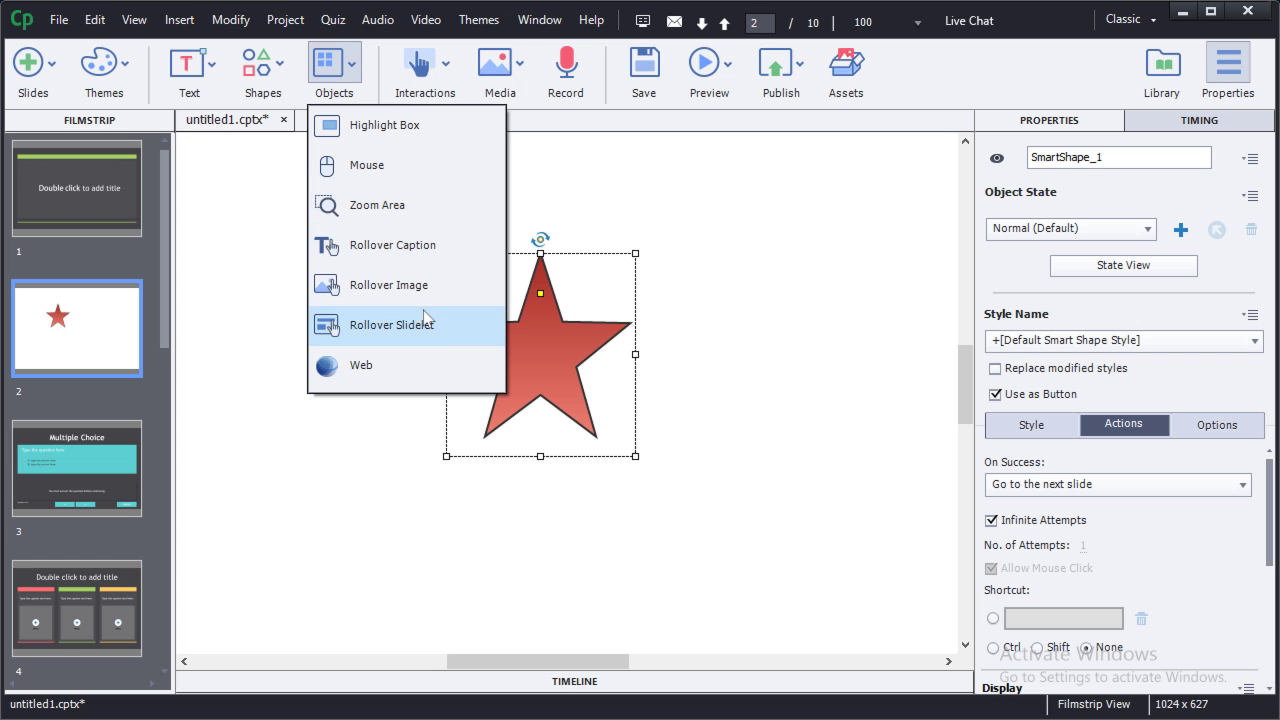
{"action": "left_click", "coordinate": [382, 365]}
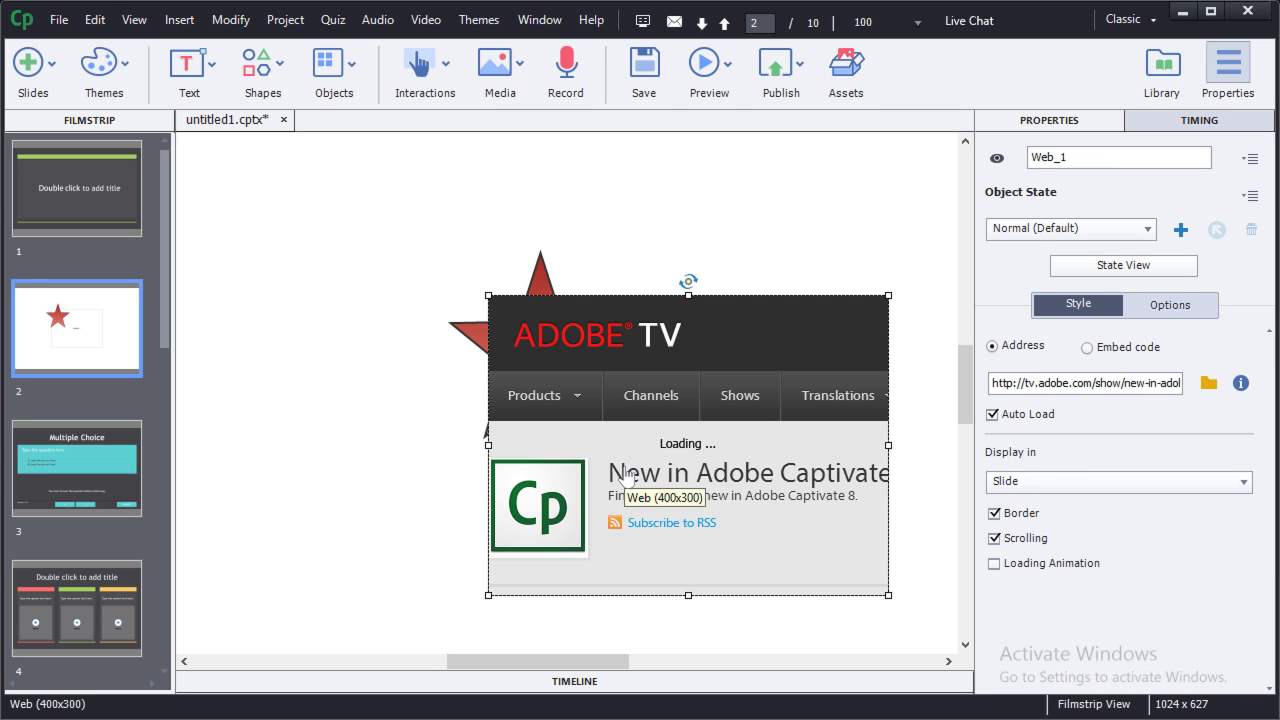
{"action": "left_click_drag", "start_coordinate": [758, 347], "coordinate": [620, 393]}
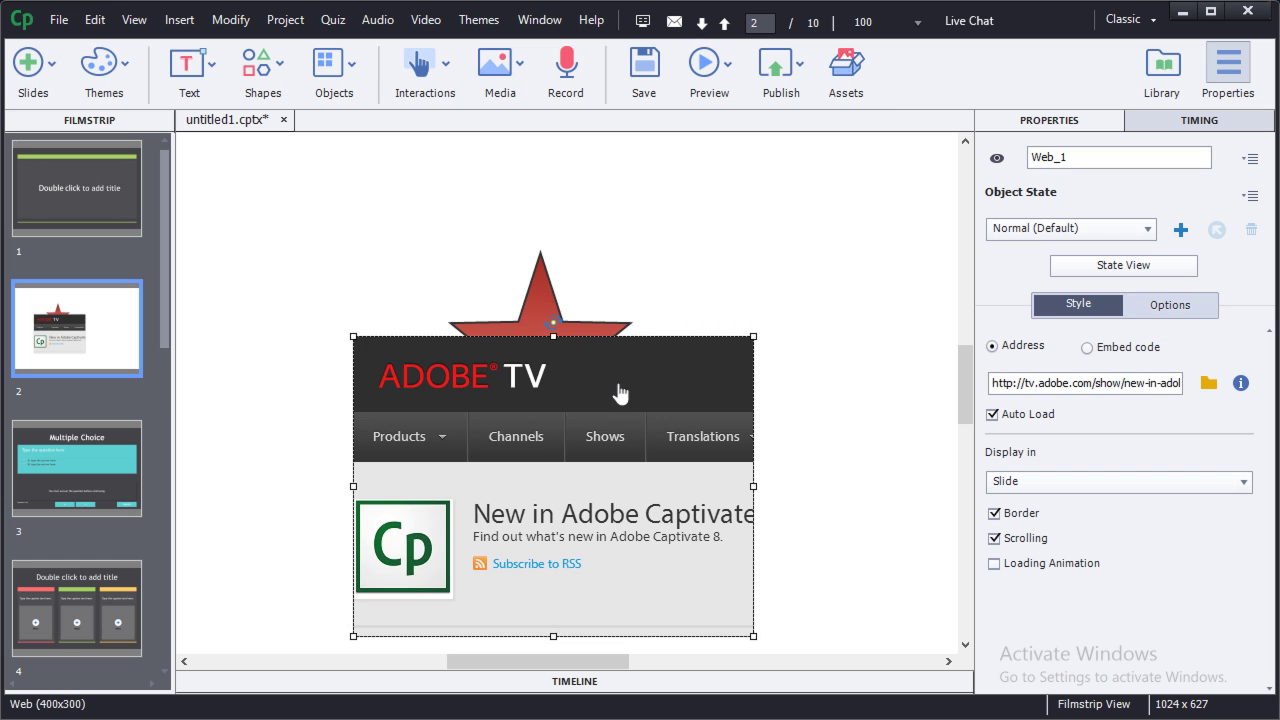
{"action": "left_click", "coordinate": [445, 79]}
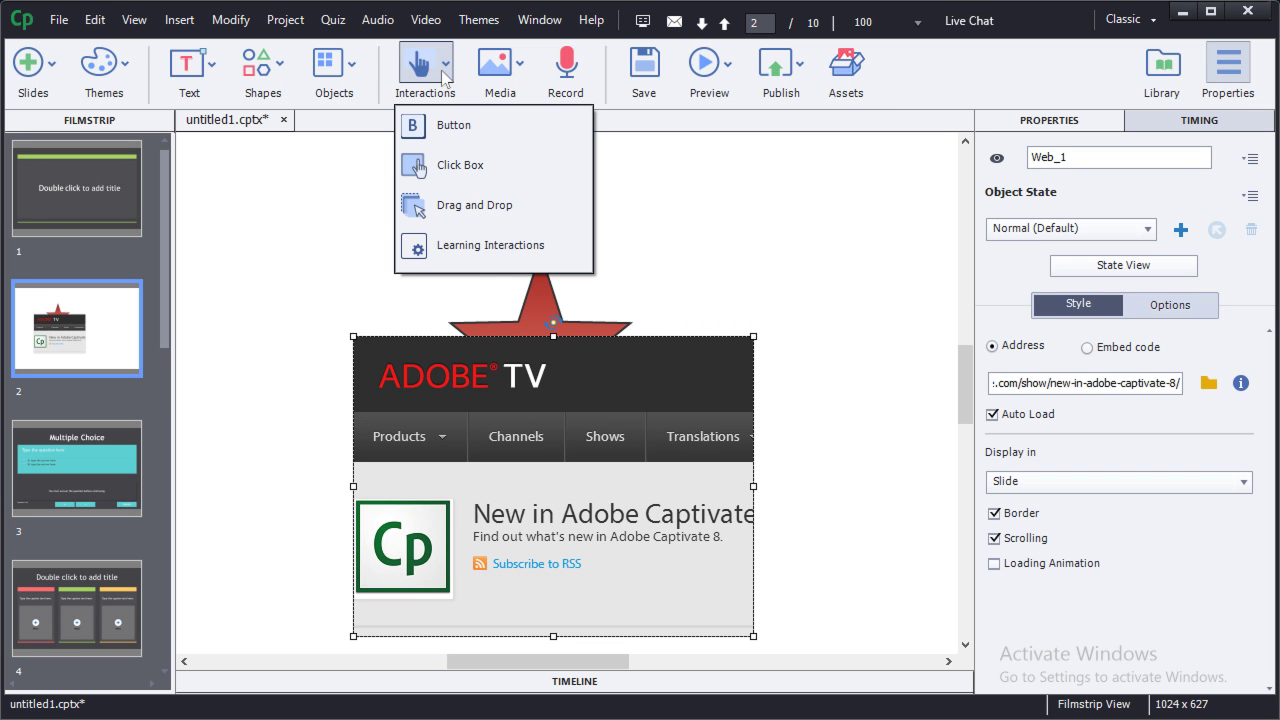
{"action": "left_click", "coordinate": [458, 249]}
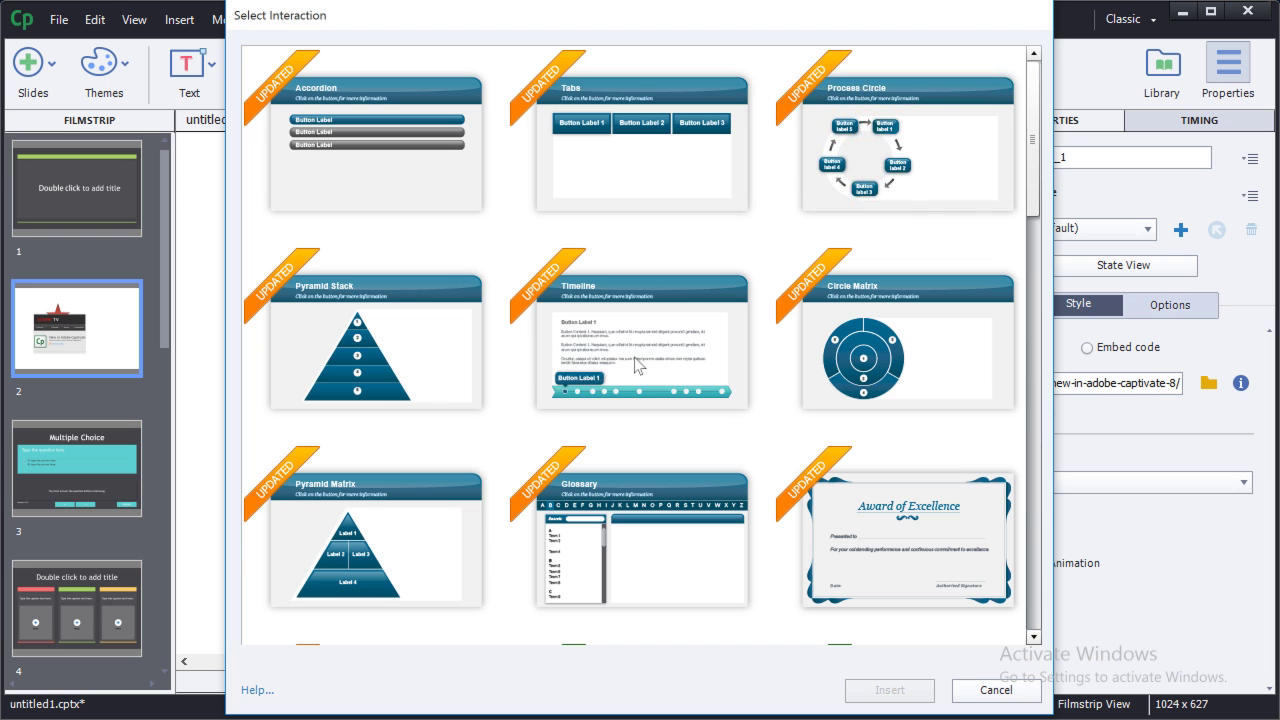
{"action": "key", "text": "Escape"}
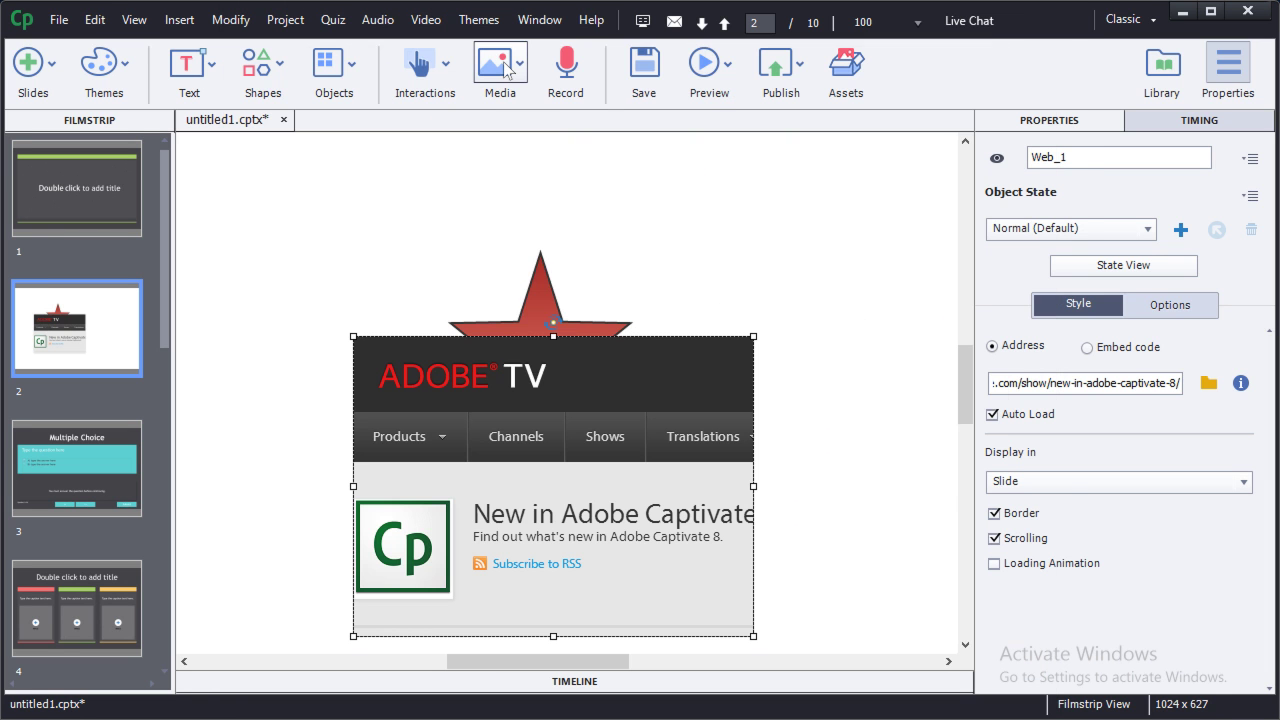
{"action": "left_click", "coordinate": [508, 70]}
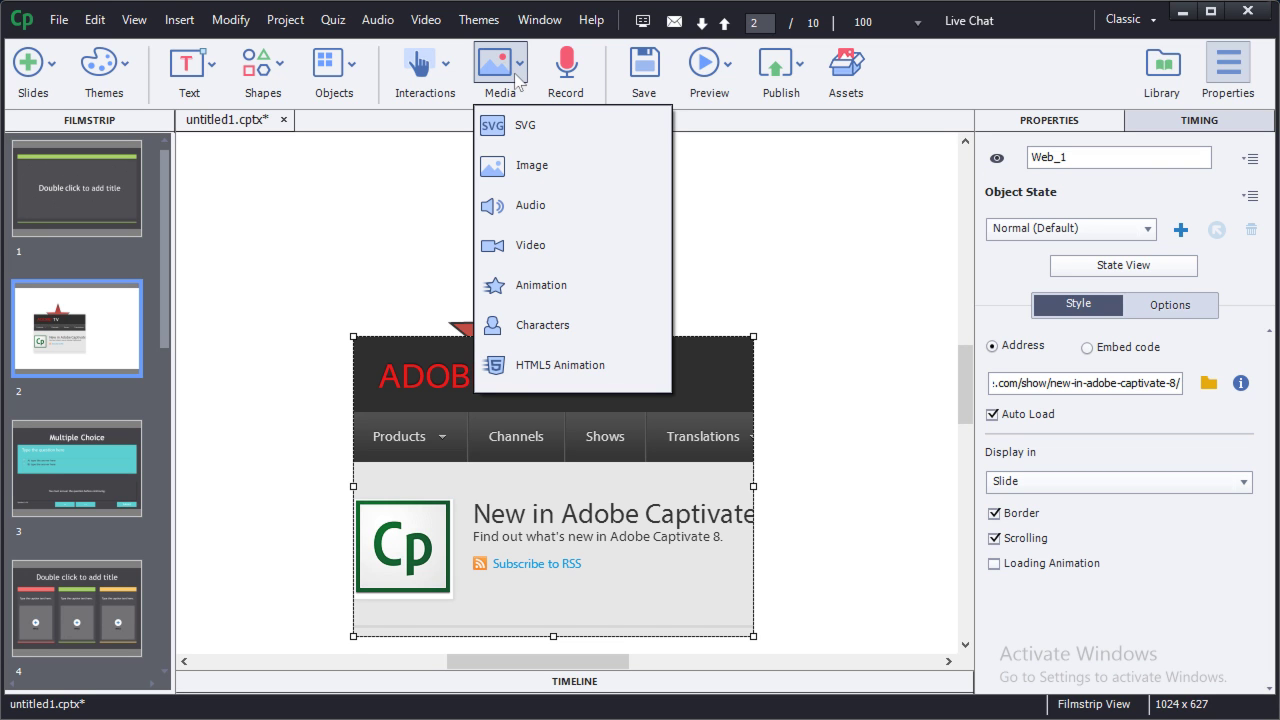
{"action": "left_click", "coordinate": [848, 66]}
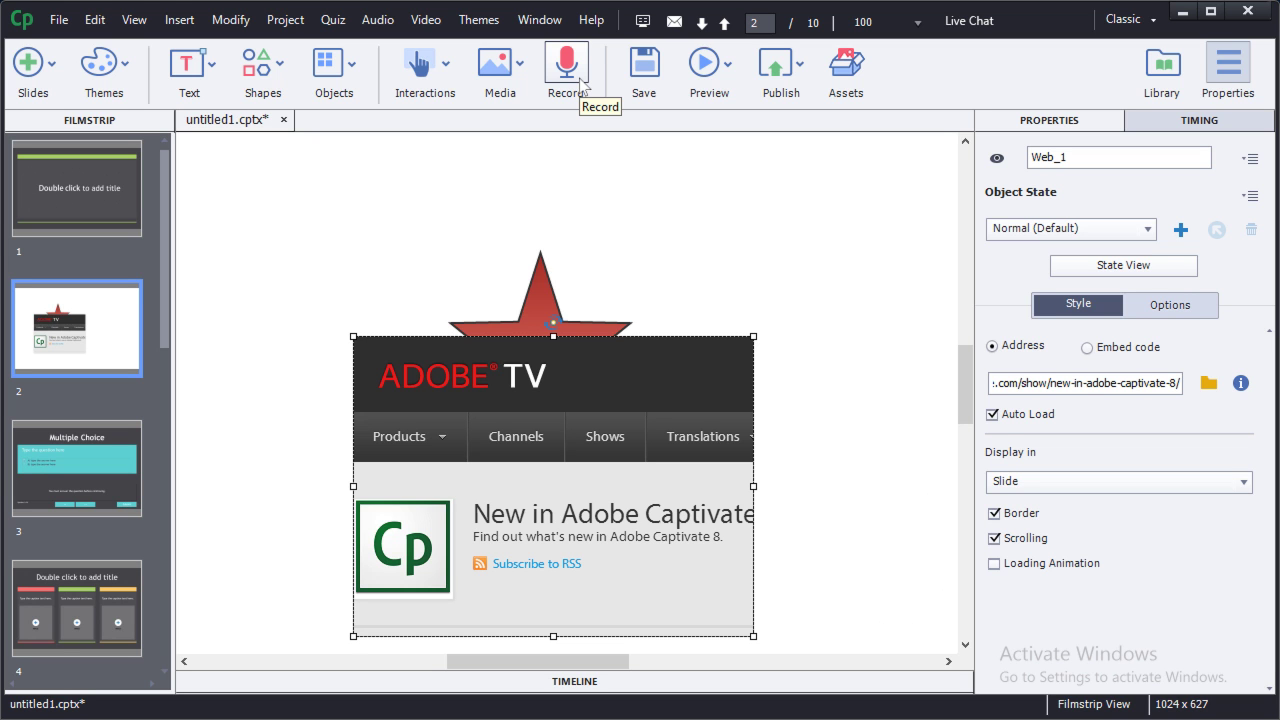
- Display slide 2's timeline, then separate the overlapping objects by moving the web object up and right and the star left
{"action": "left_click", "coordinate": [577, 682]}
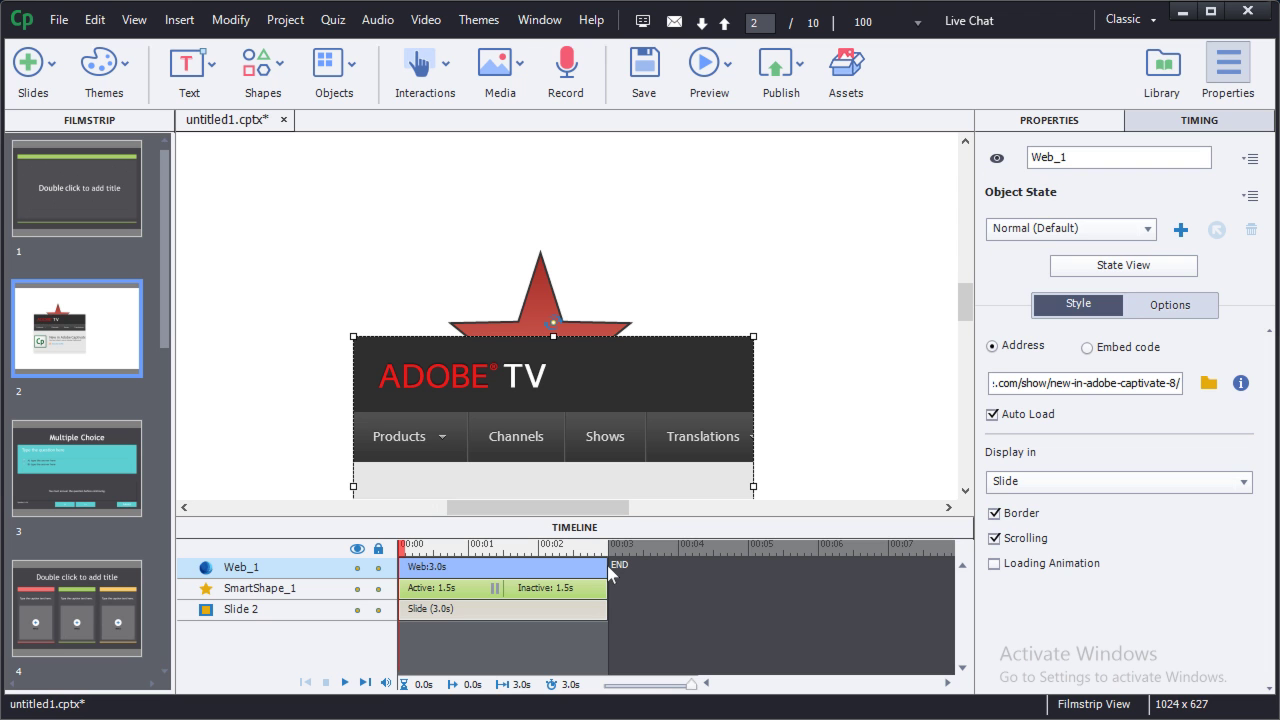
{"action": "right_click", "coordinate": [746, 206]}
{"action": "left_click", "coordinate": [486, 366]}
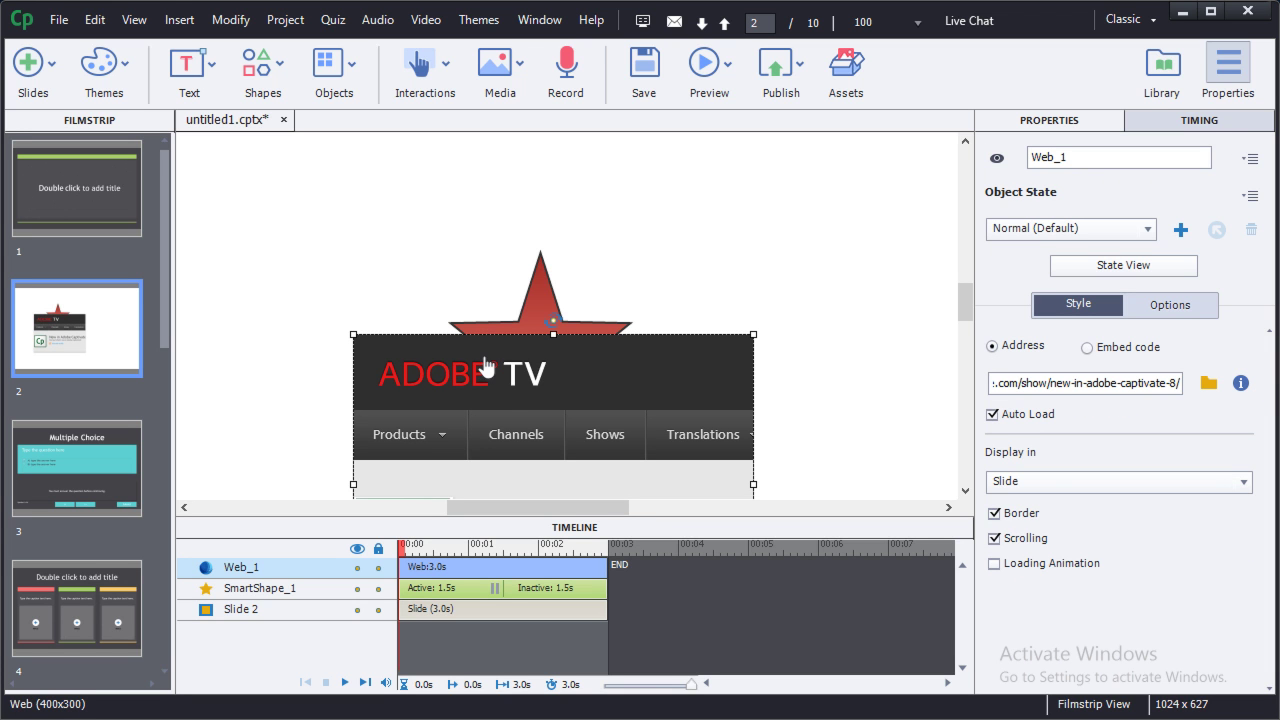
{"action": "left_click_drag", "start_coordinate": [467, 366], "coordinate": [660, 200]}
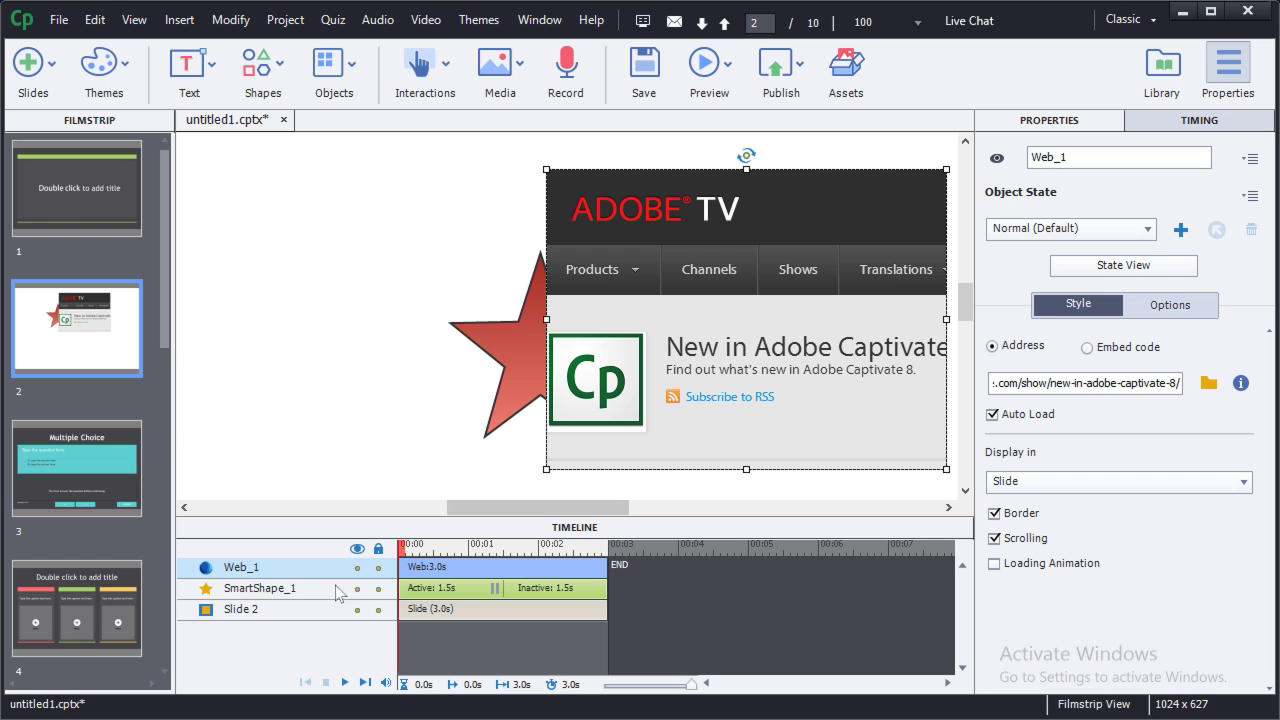
{"action": "left_click", "coordinate": [524, 375]}
{"action": "left_click_drag", "start_coordinate": [524, 375], "coordinate": [408, 395]}
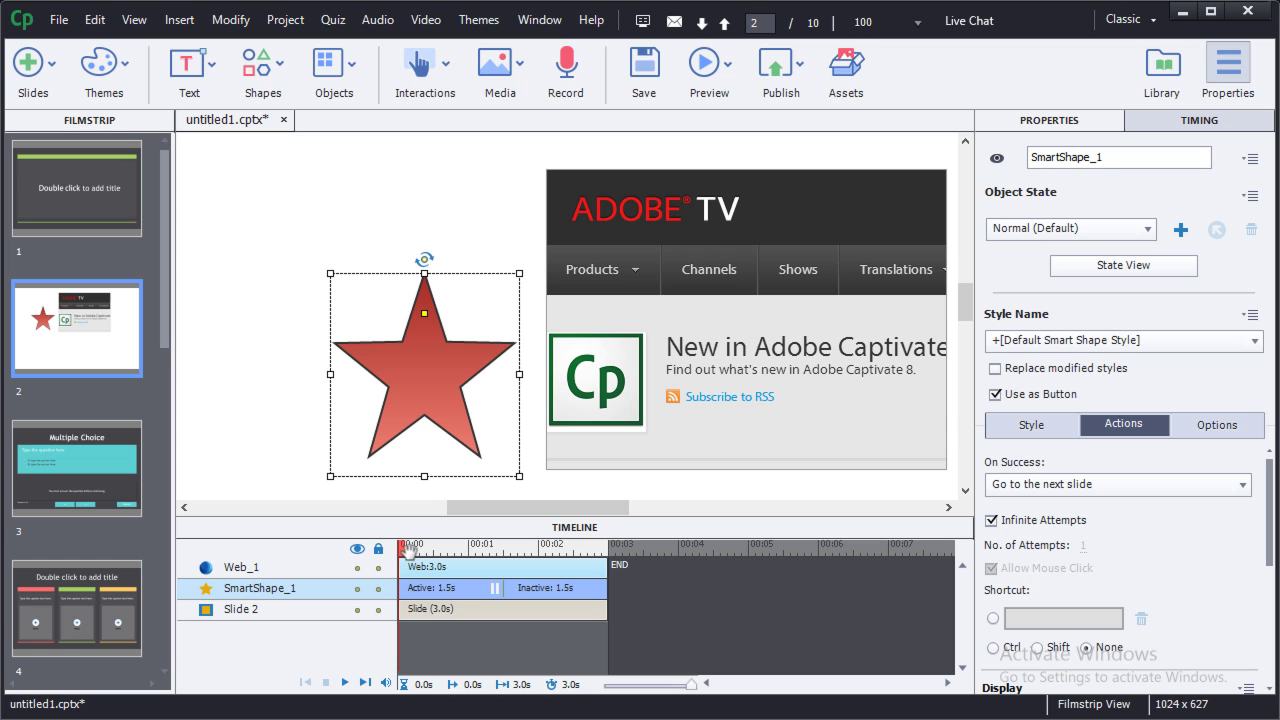
- Delay the star's start on slide 2's timeline to 1.1 s and scrub the playhead to check its appearance
{"action": "left_click_drag", "start_coordinate": [410, 548], "coordinate": [607, 548]}
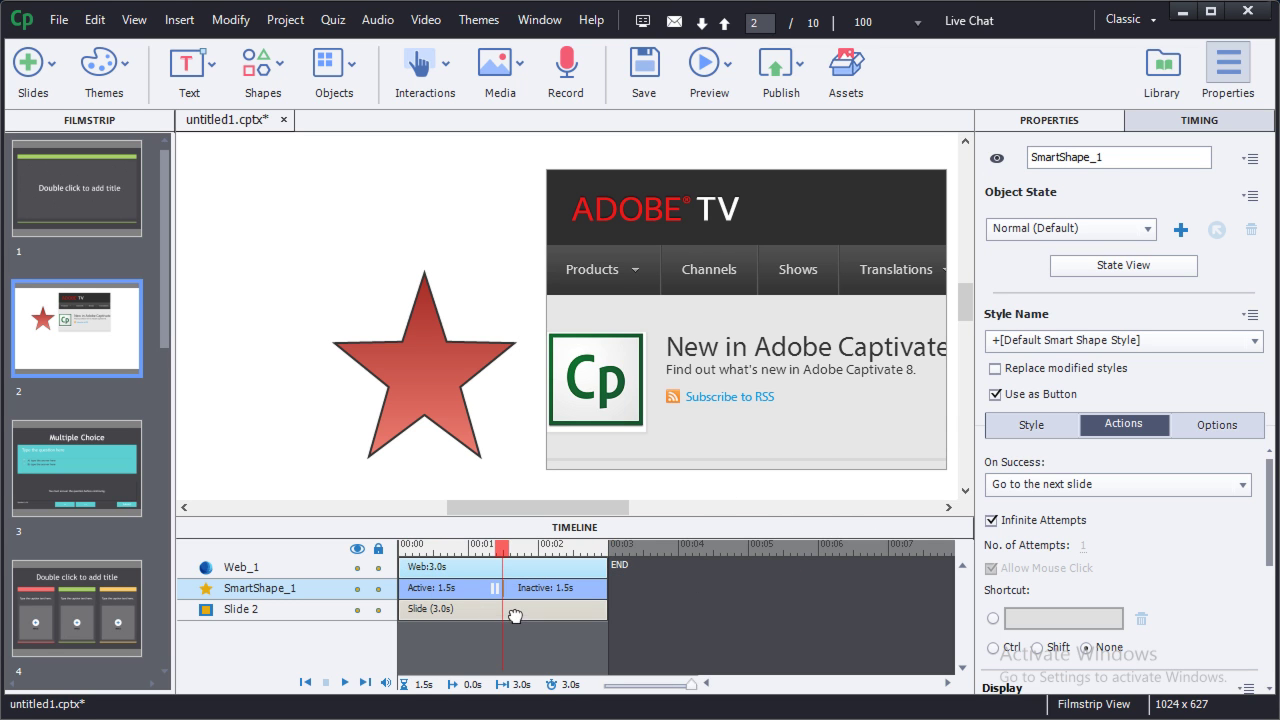
{"action": "left_click", "coordinate": [408, 589]}
{"action": "left_click_drag", "start_coordinate": [403, 589], "coordinate": [481, 586]}
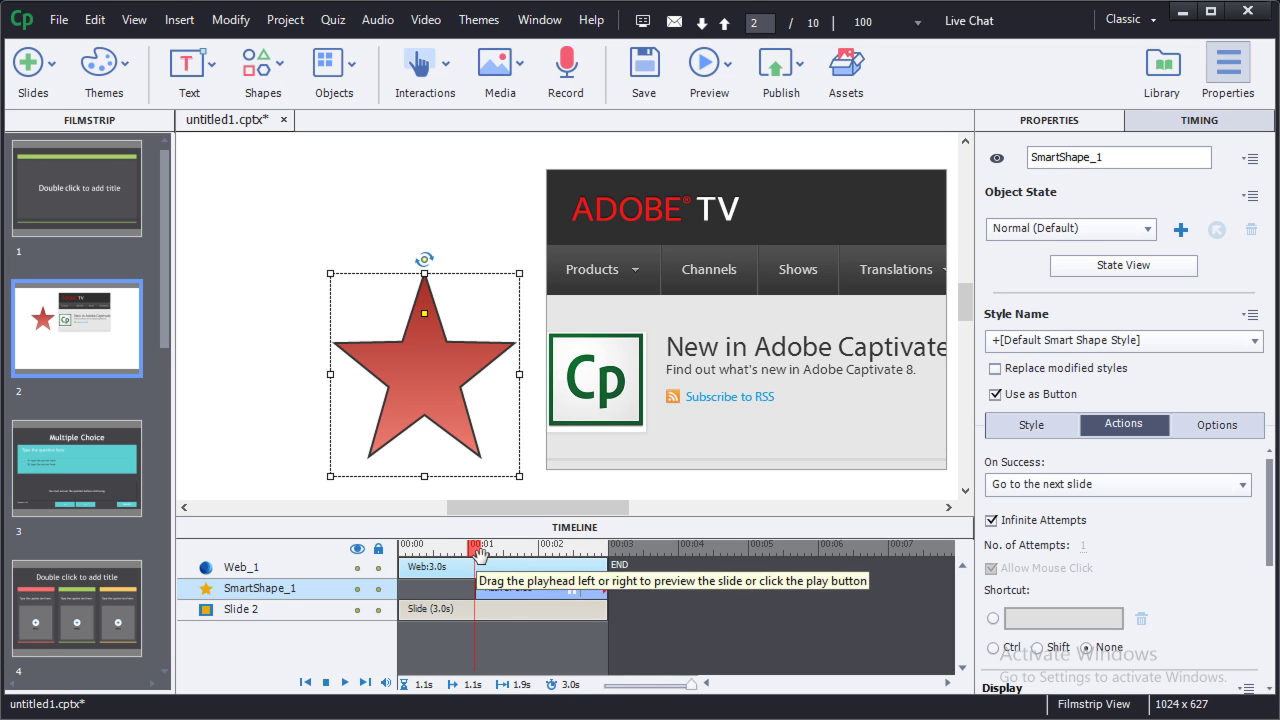
{"action": "left_click_drag", "start_coordinate": [474, 547], "coordinate": [405, 548]}
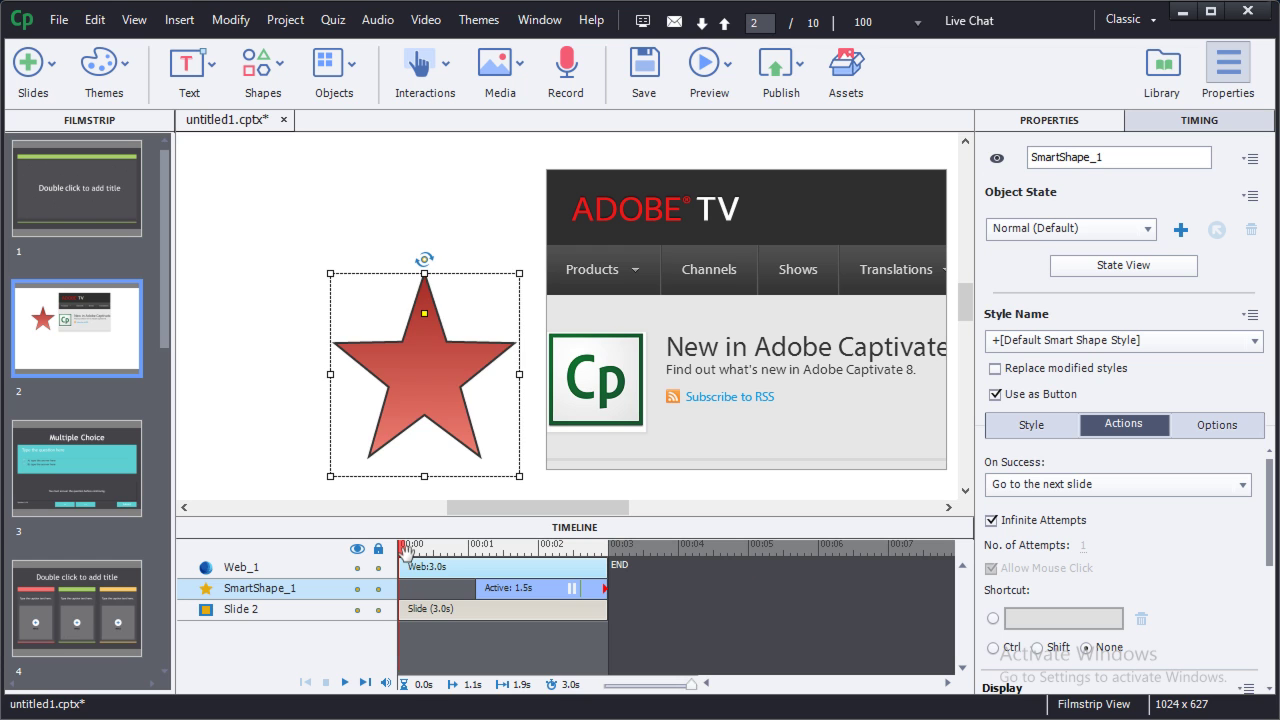
{"action": "left_click_drag", "start_coordinate": [405, 549], "coordinate": [512, 562]}
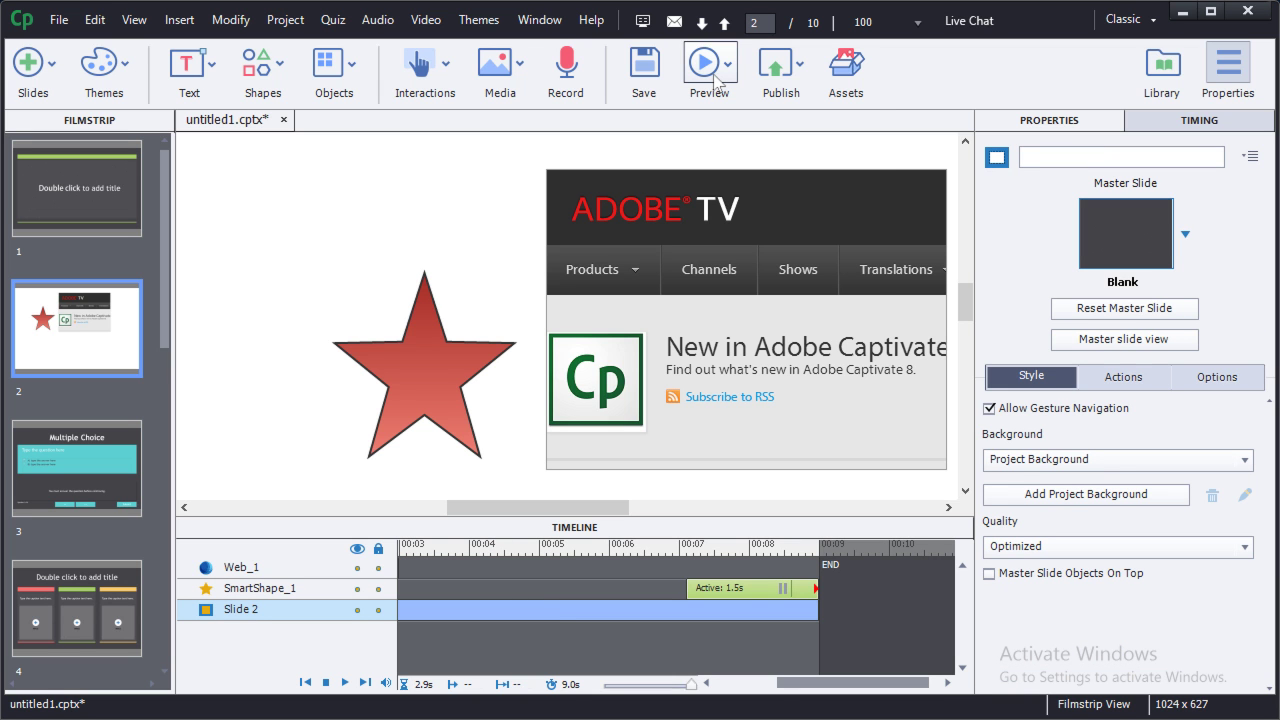
- Display the available preview and publishing options for the project
{"action": "left_click", "coordinate": [717, 83]}
{"action": "left_click", "coordinate": [780, 68]}
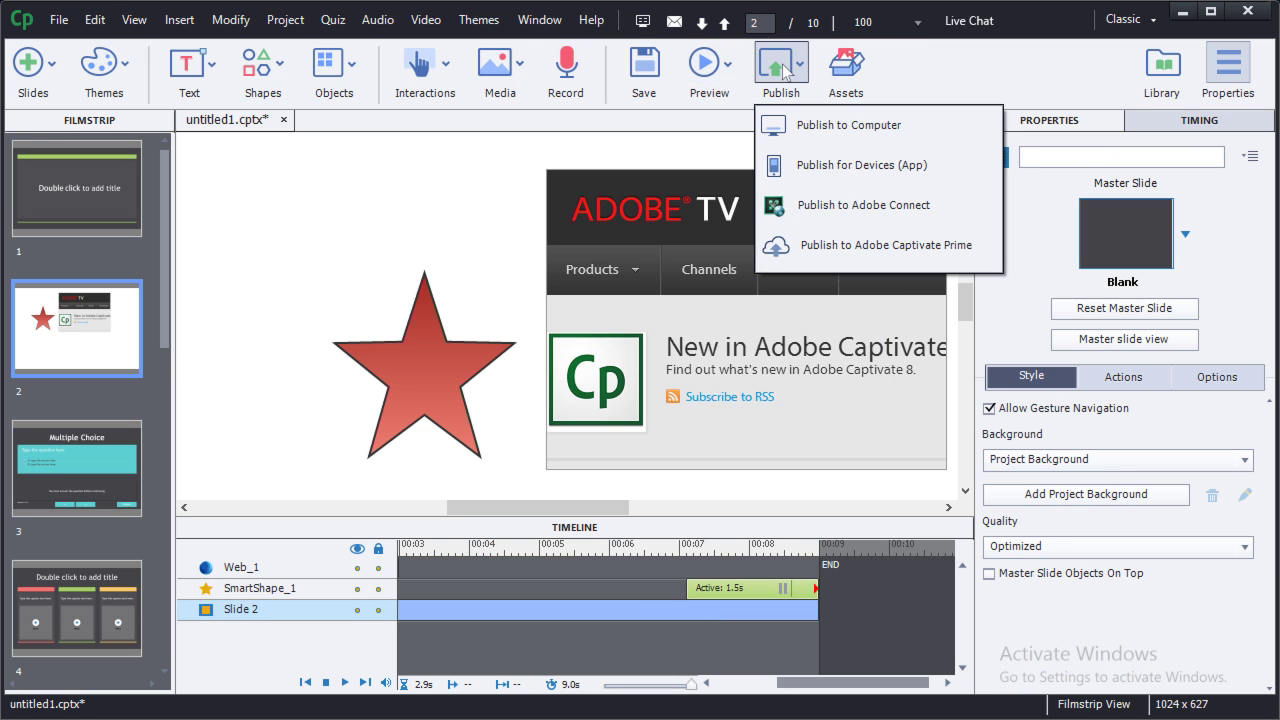